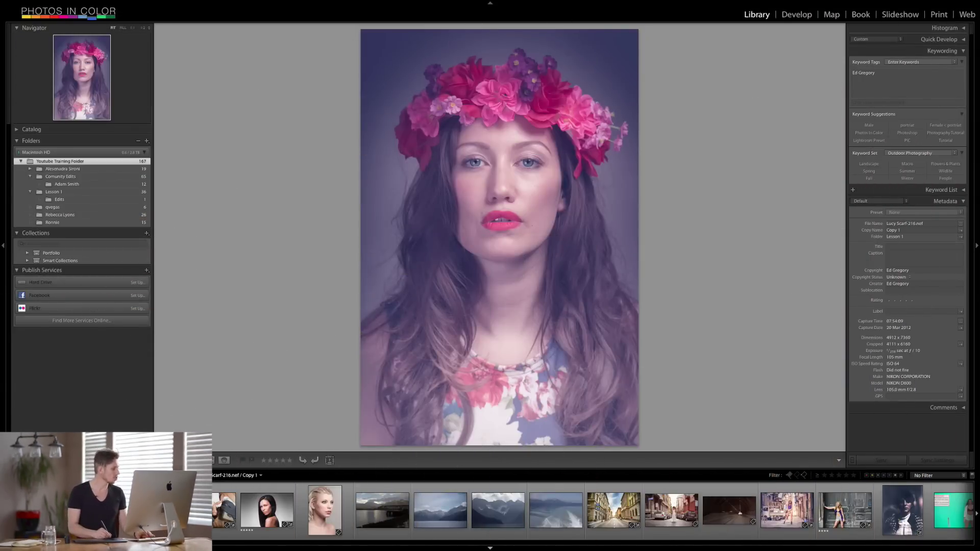
- Enter the Print module and apply the 4x5 Contact Sheet template to the flower-crown portrait
scroll(631, 508, right, 15)
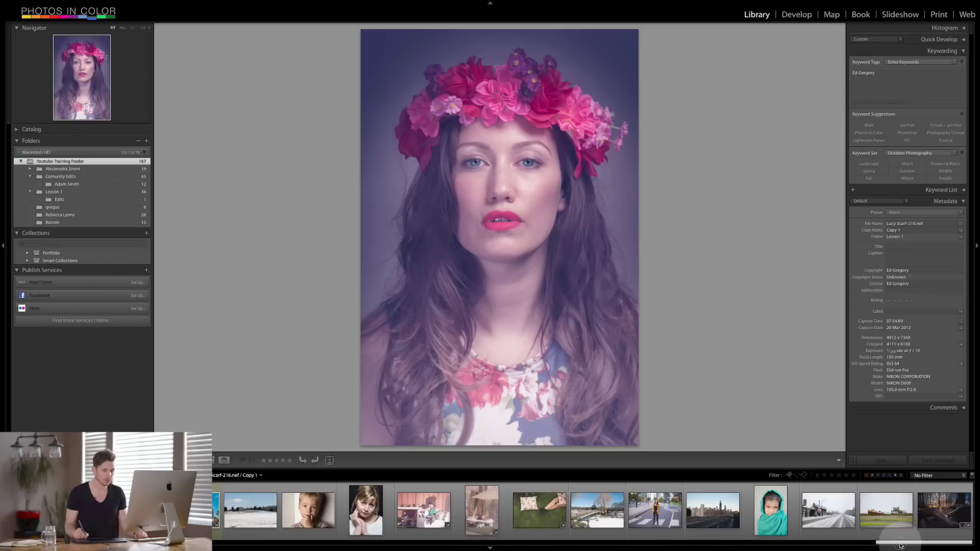
drag(901, 546, 442, 544)
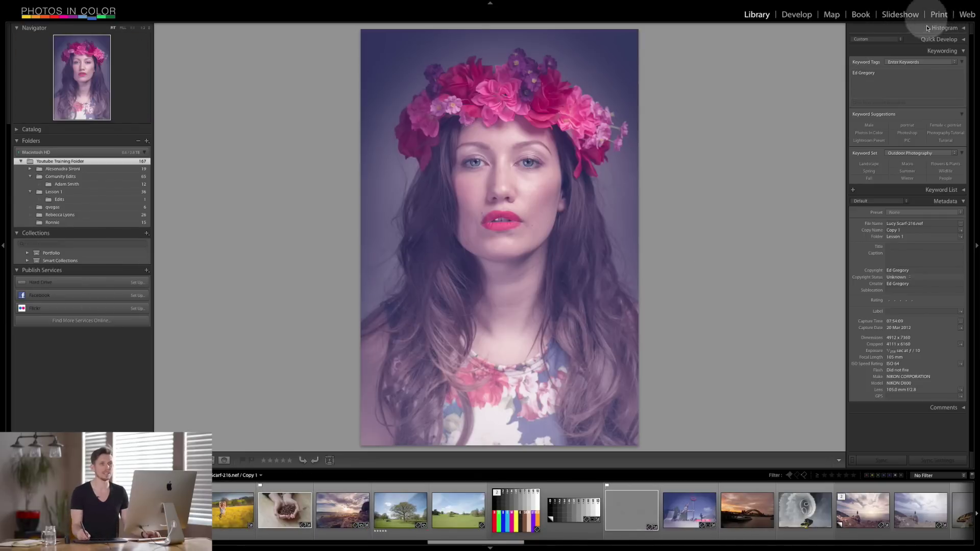
click(939, 15)
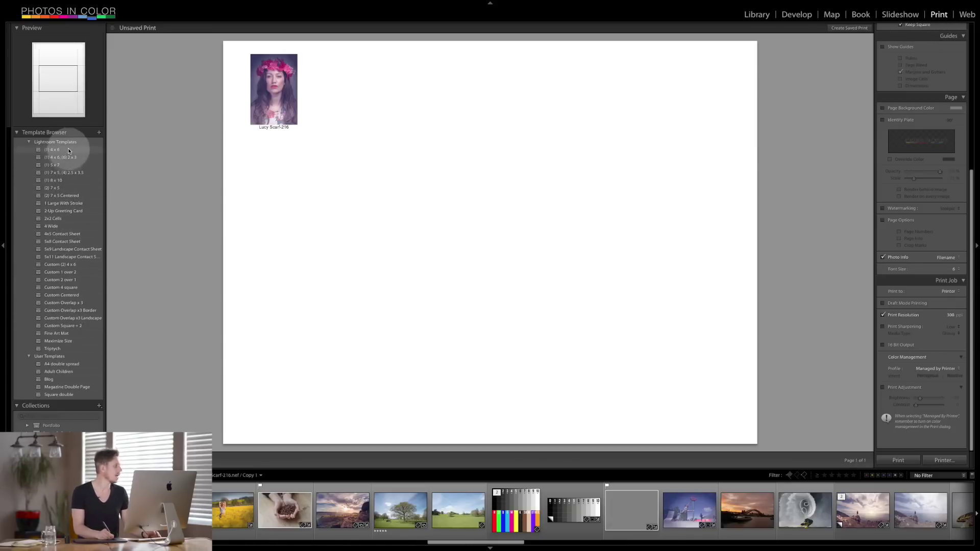
click(68, 235)
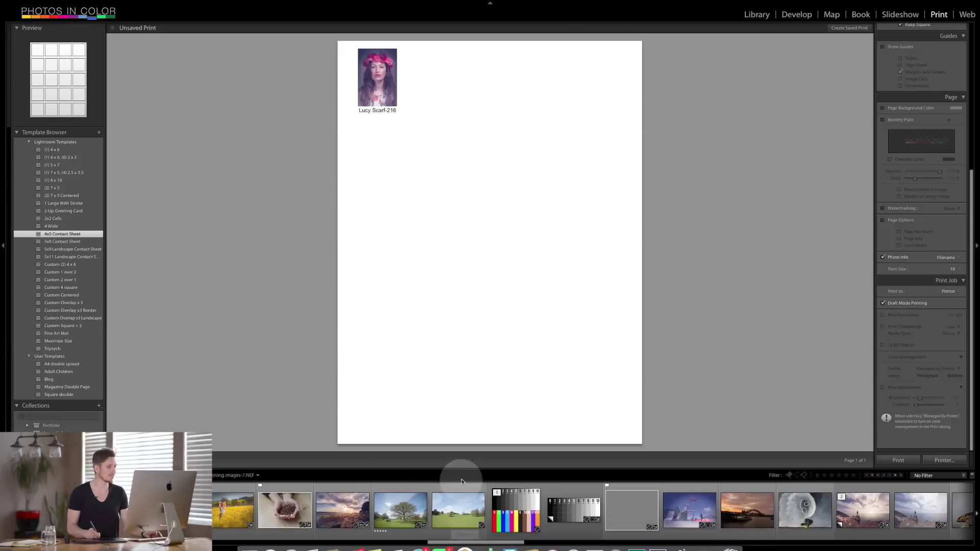
- Select all 167 photos, page through sheets 2–5 and back, keeping Use: Selected Photos
scroll(457, 544, right, 10)
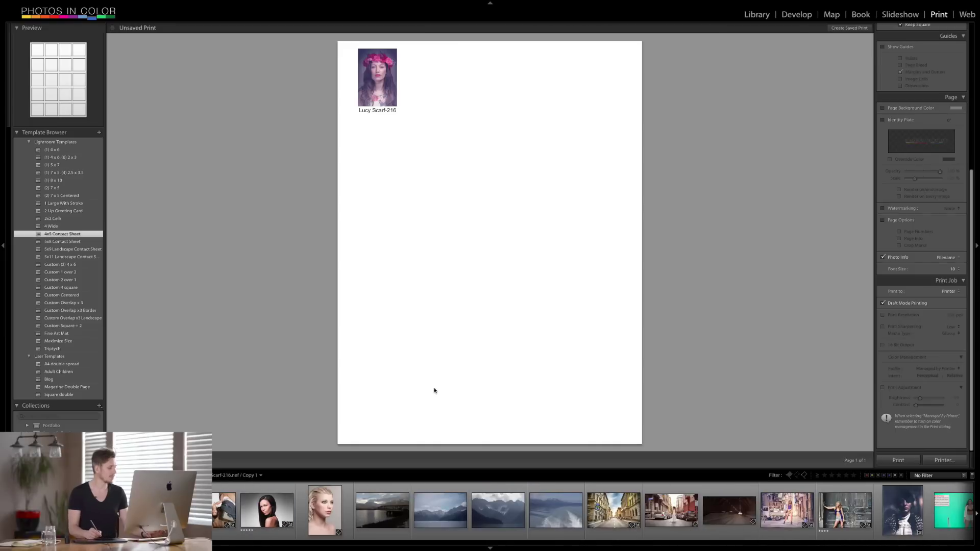
key(super+a)
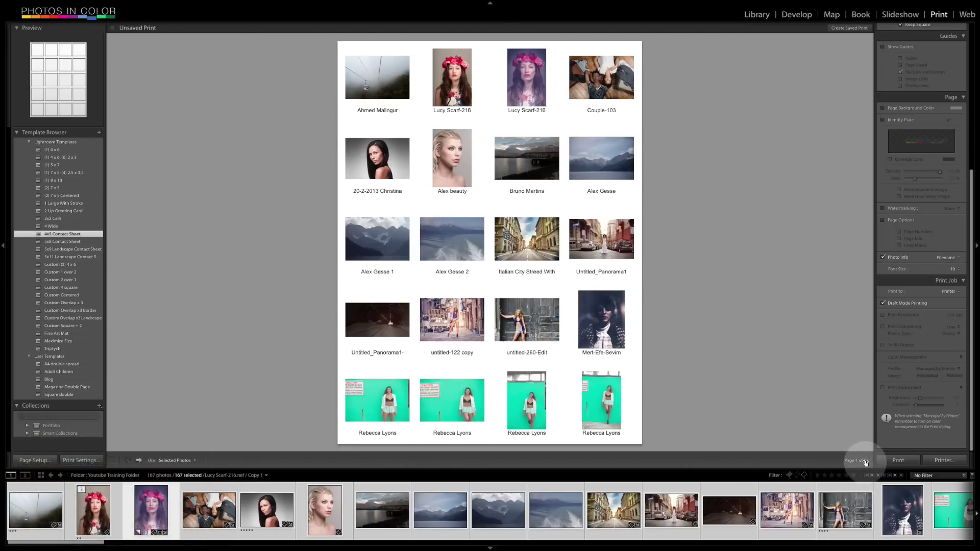
click(139, 460)
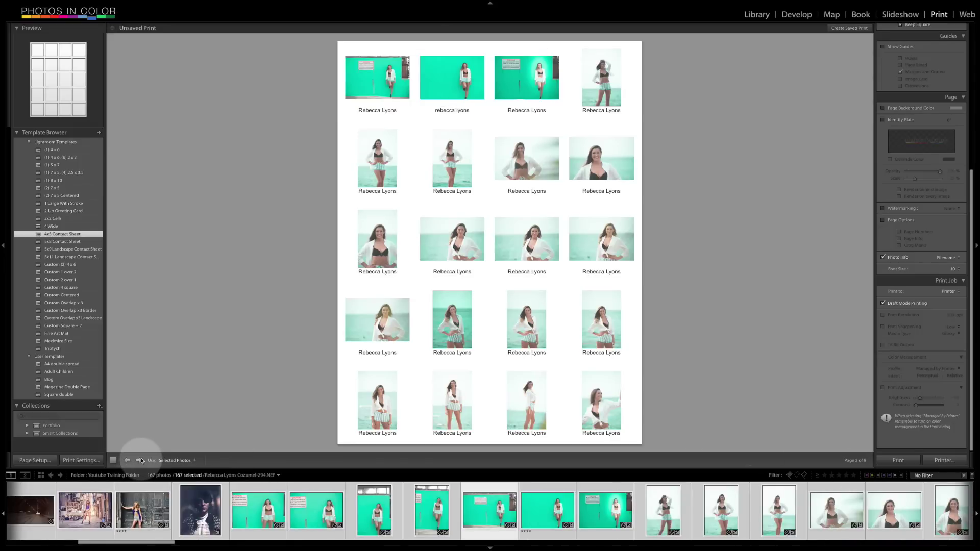
click(139, 460)
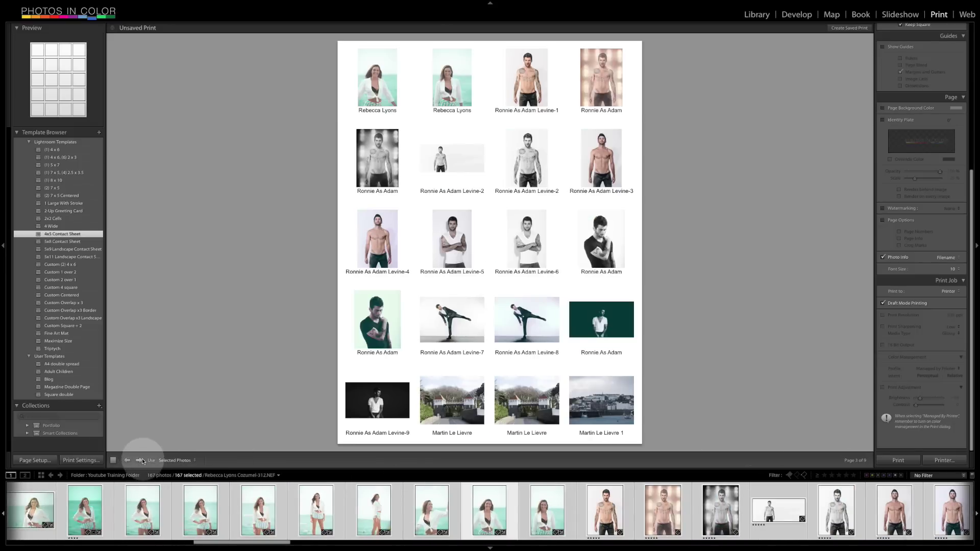
click(139, 460)
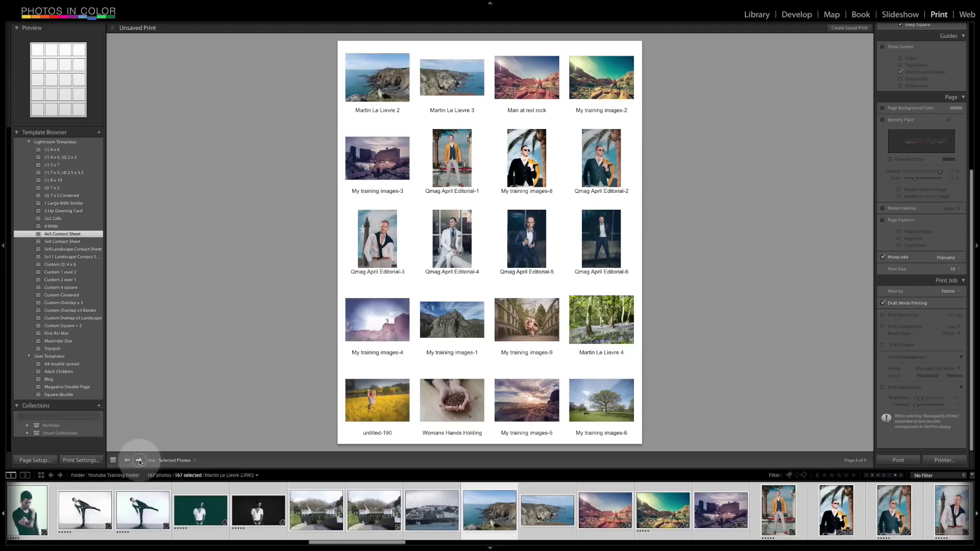
click(138, 460)
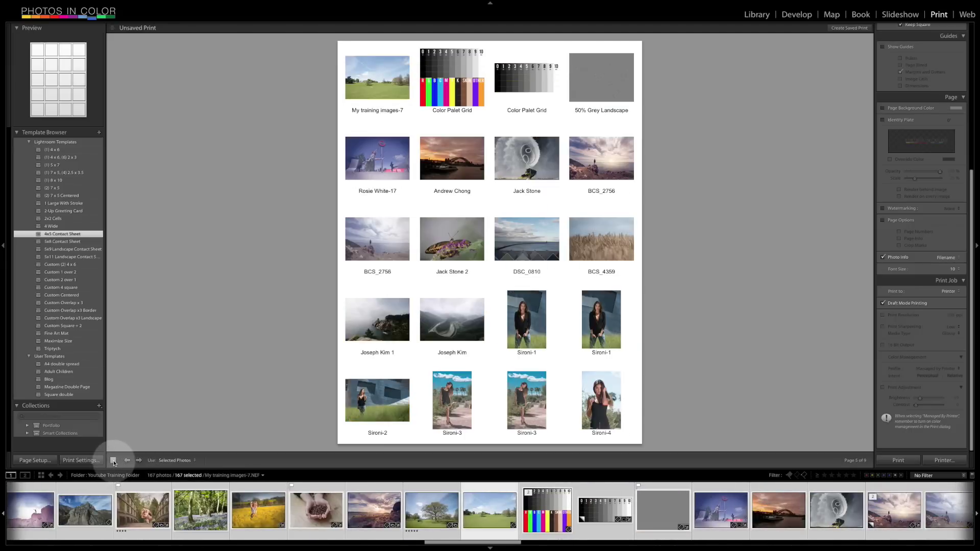
click(114, 461)
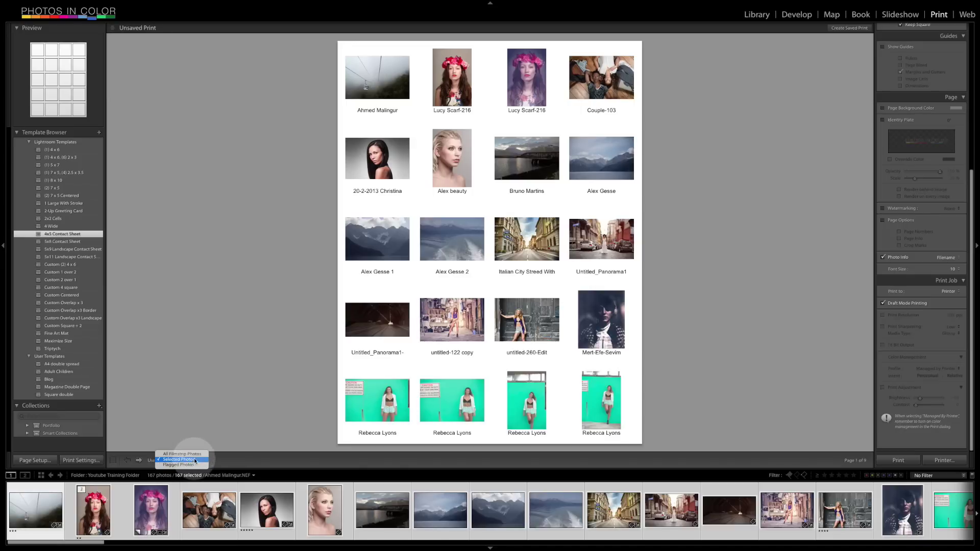
click(194, 461)
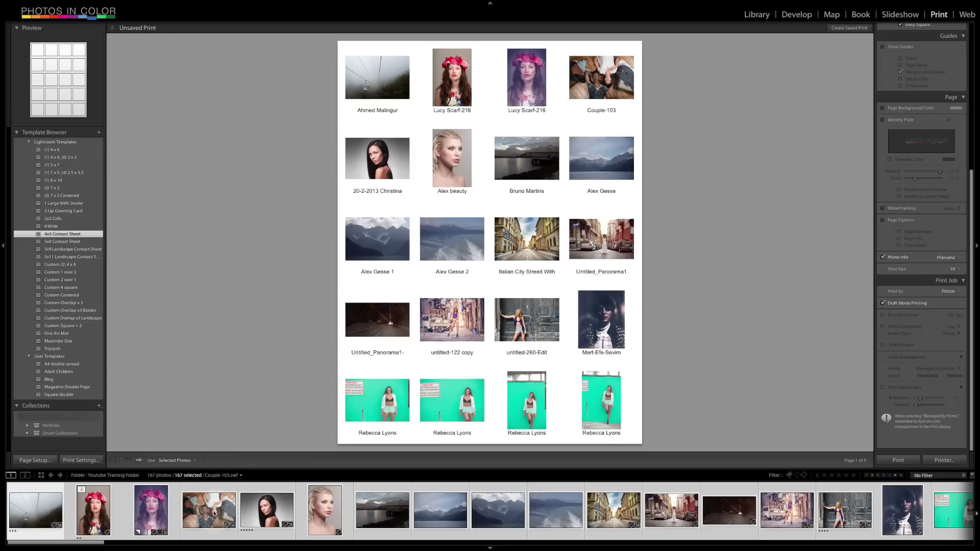
click(217, 514)
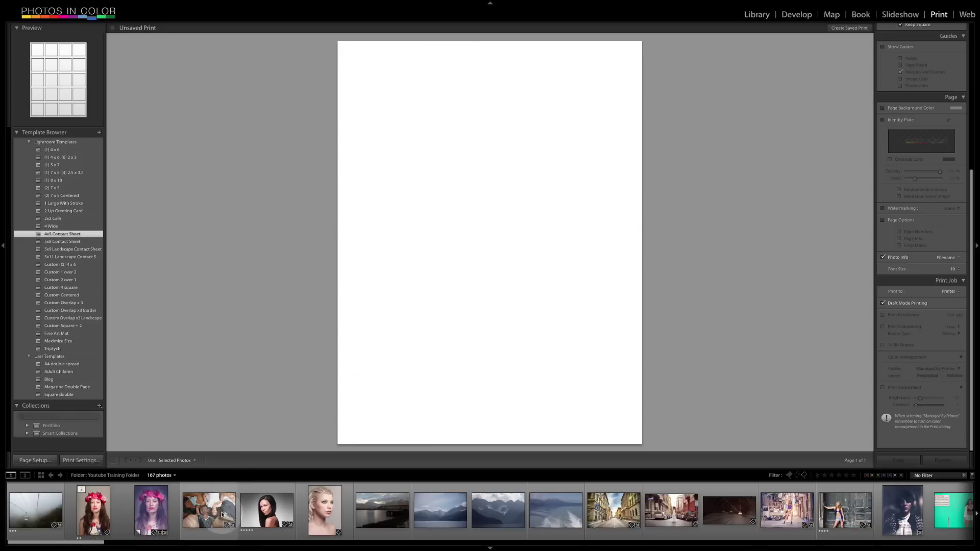
ctrl+click(503, 510)
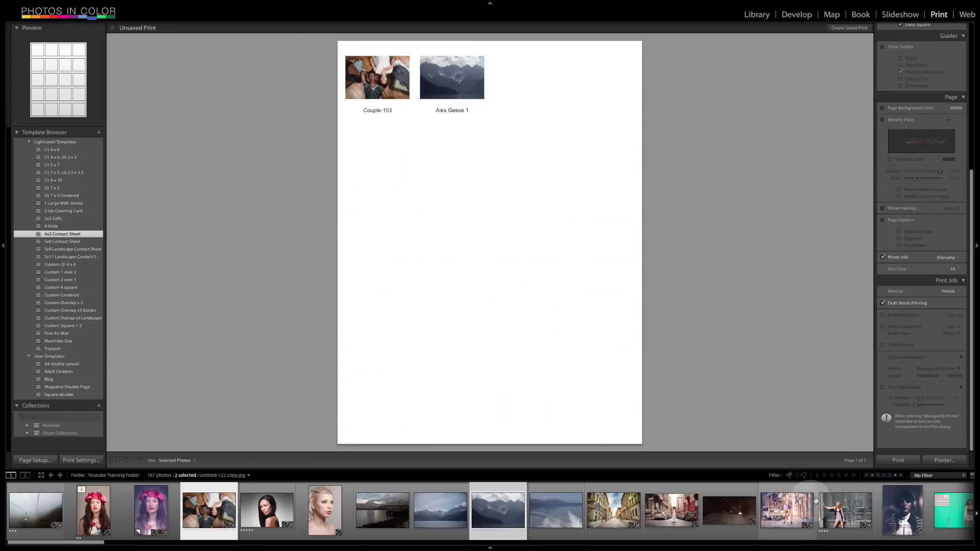
ctrl+click(814, 502)
ctrl+click(845, 509)
ctrl+click(902, 510)
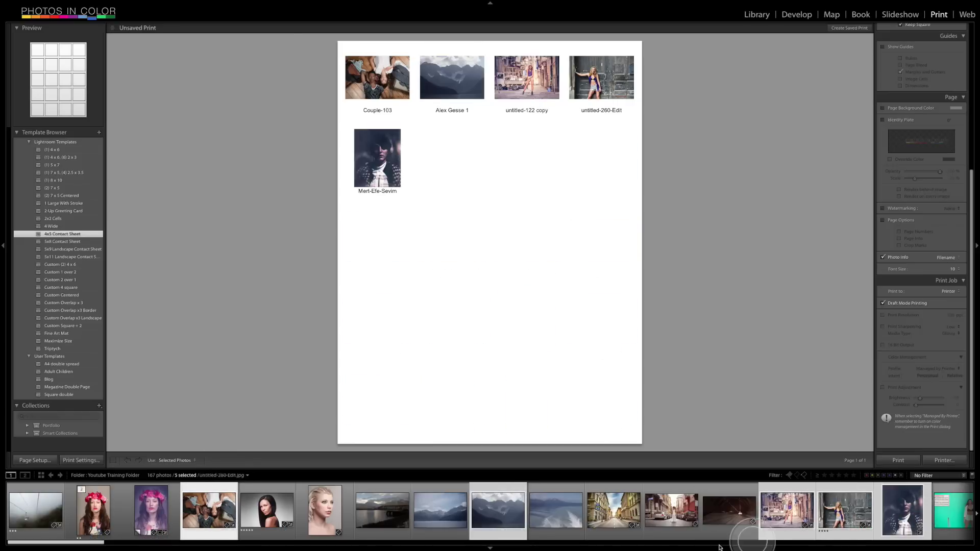
mouse_move(74, 549)
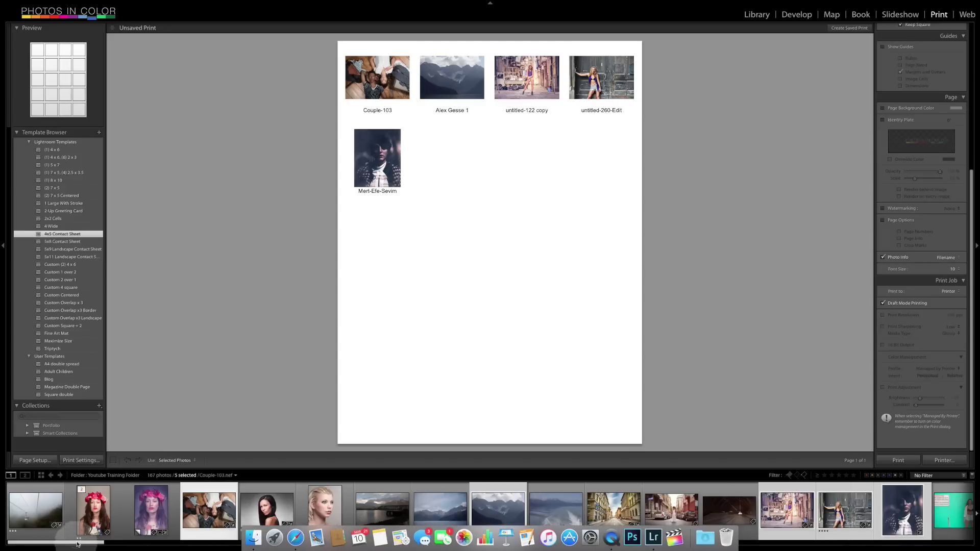
drag(77, 545, 453, 544)
ctrl+click(553, 507)
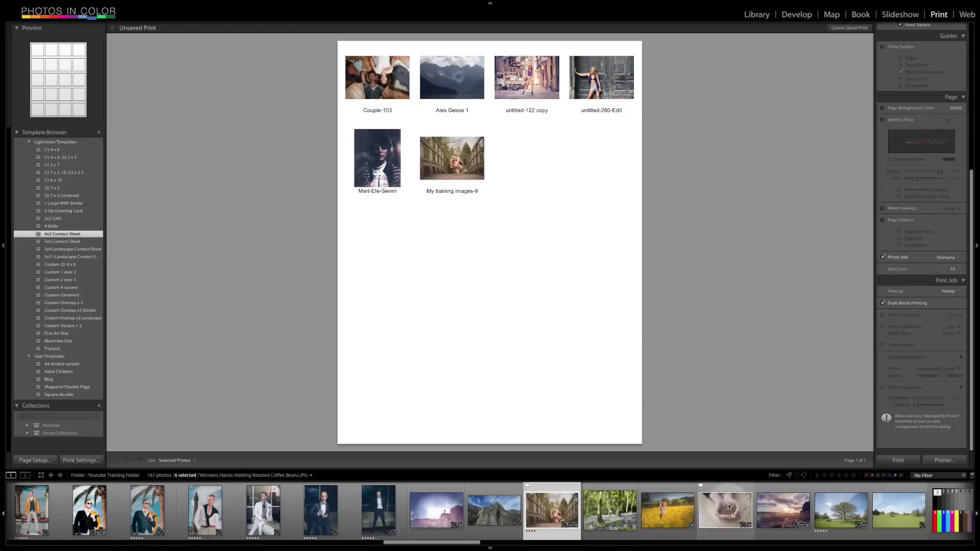
ctrl+click(729, 506)
ctrl+click(782, 509)
ctrl+click(841, 509)
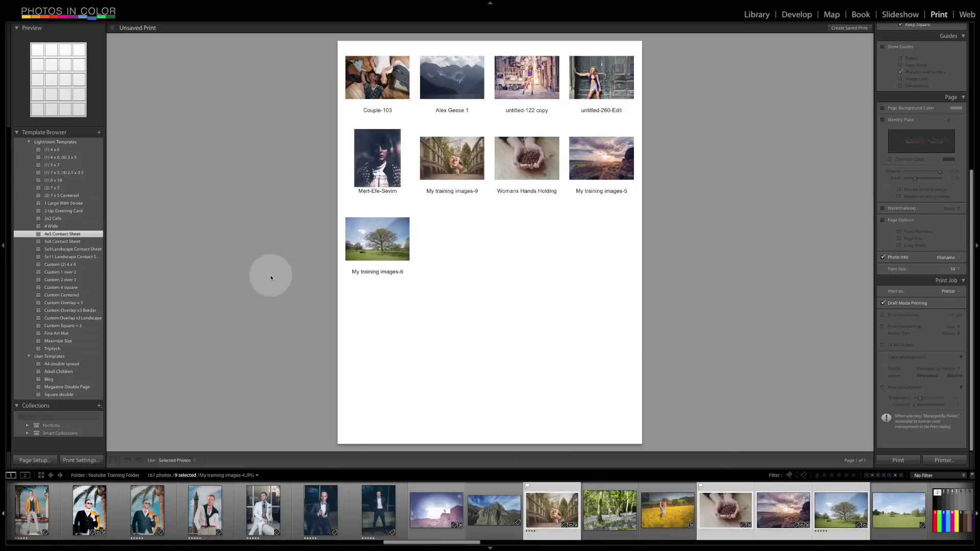
key(super+a)
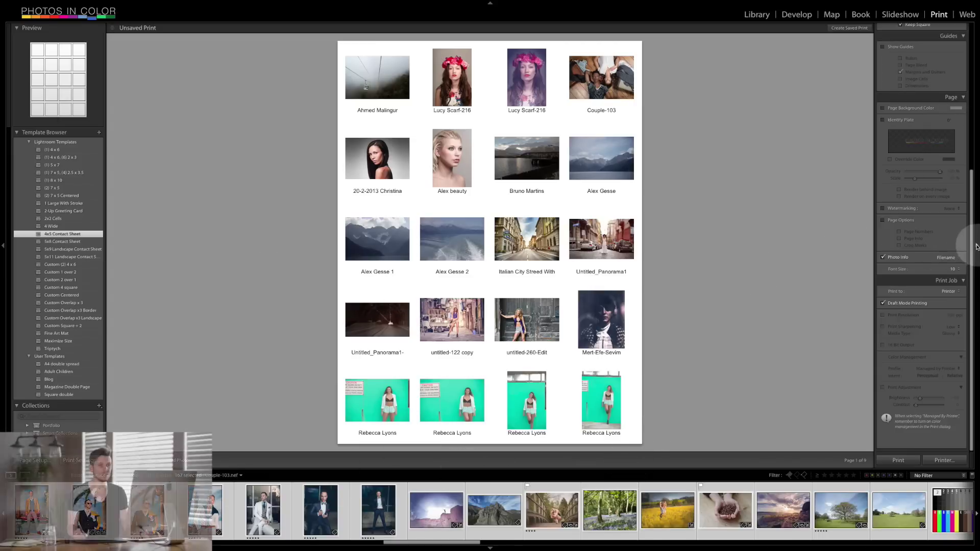
- Try Zoom to Fill, turn it back off, then enable Repeat One Photo per Page
drag(972, 247, 973, 54)
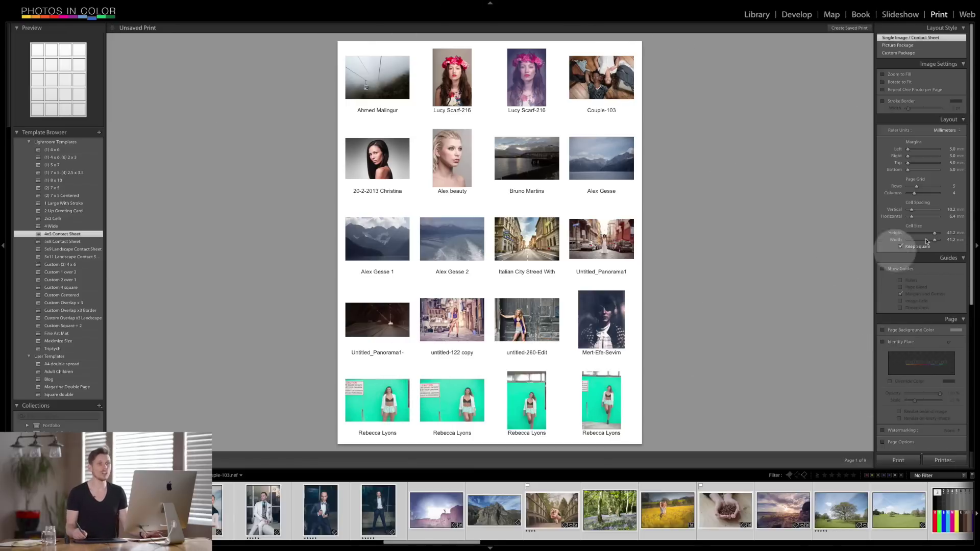
click(883, 74)
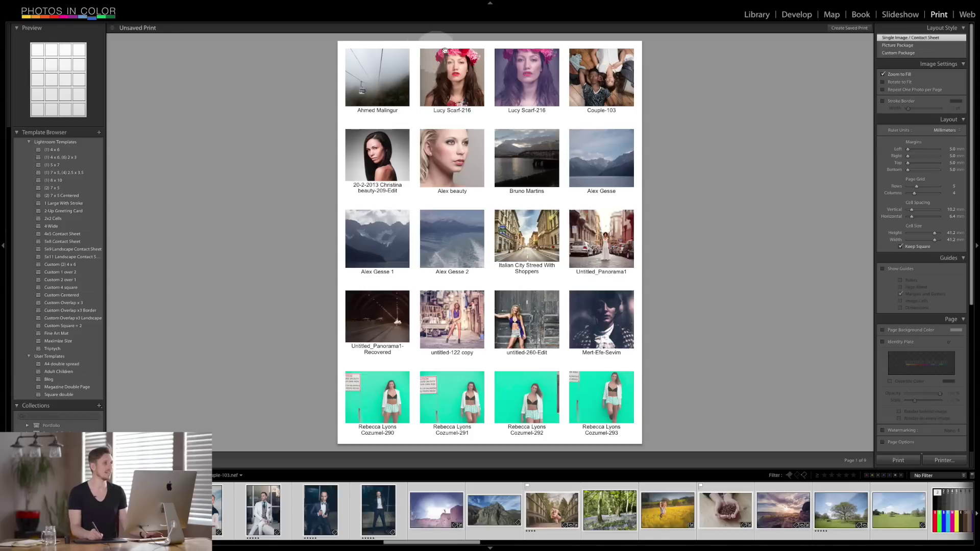
drag(445, 50, 466, 76)
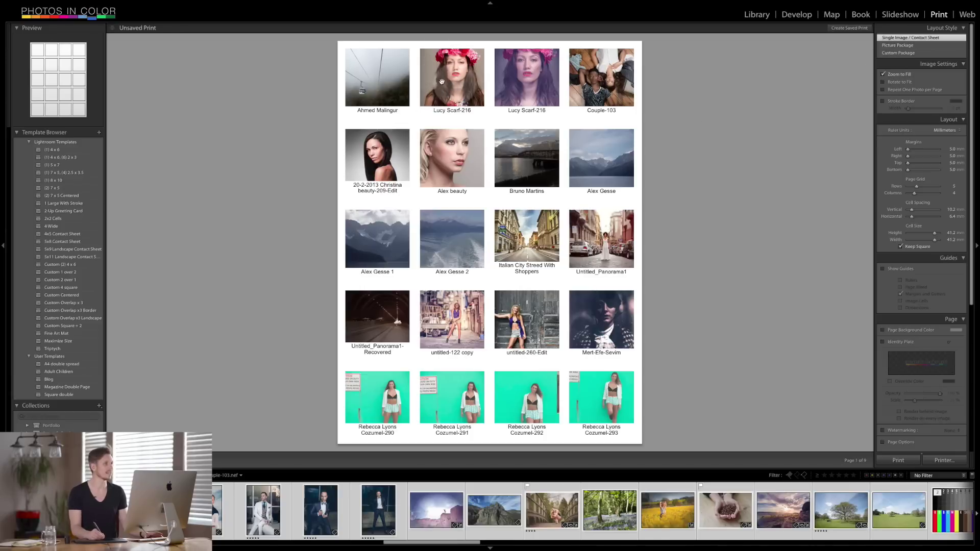
click(883, 75)
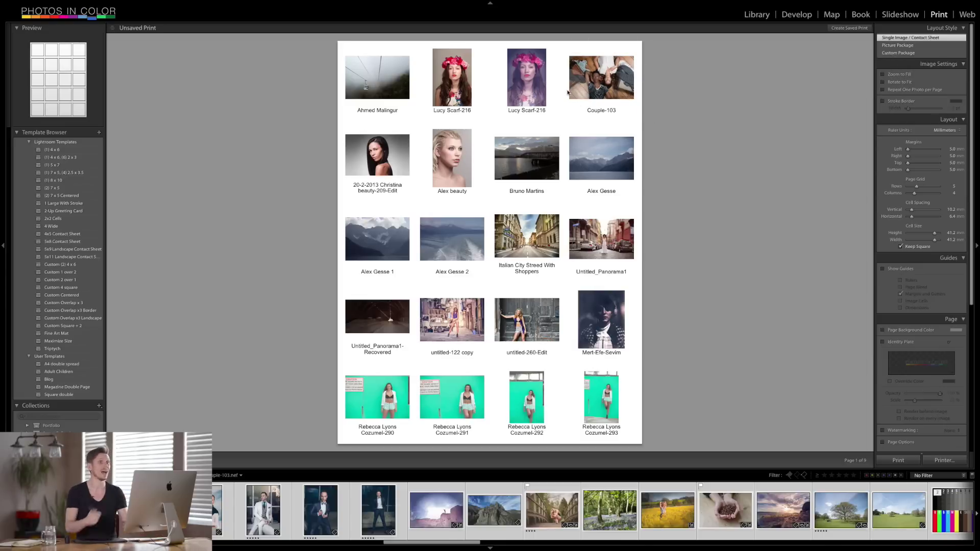
click(883, 90)
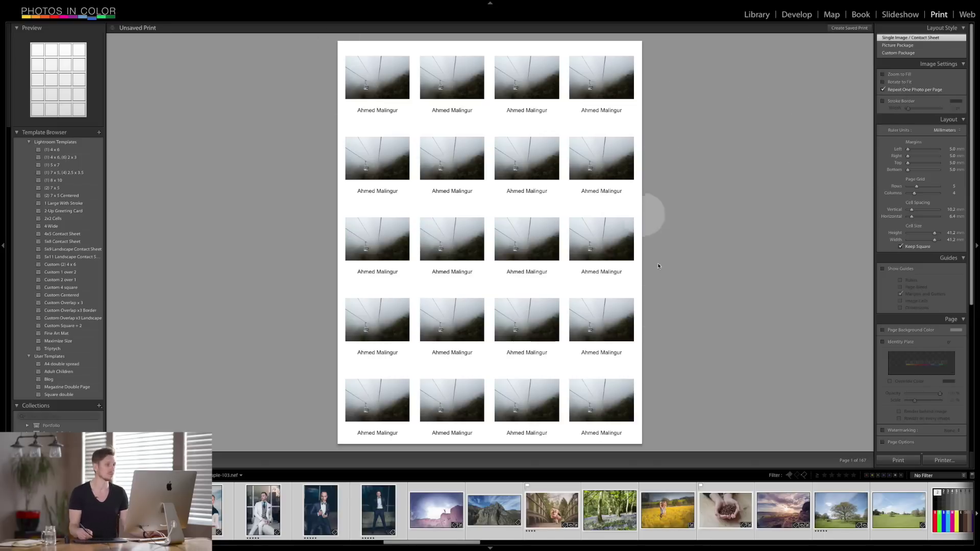
- Disable Repeat One Photo per Page, try a 0.2 pt Stroke Border, then remove it
click(883, 90)
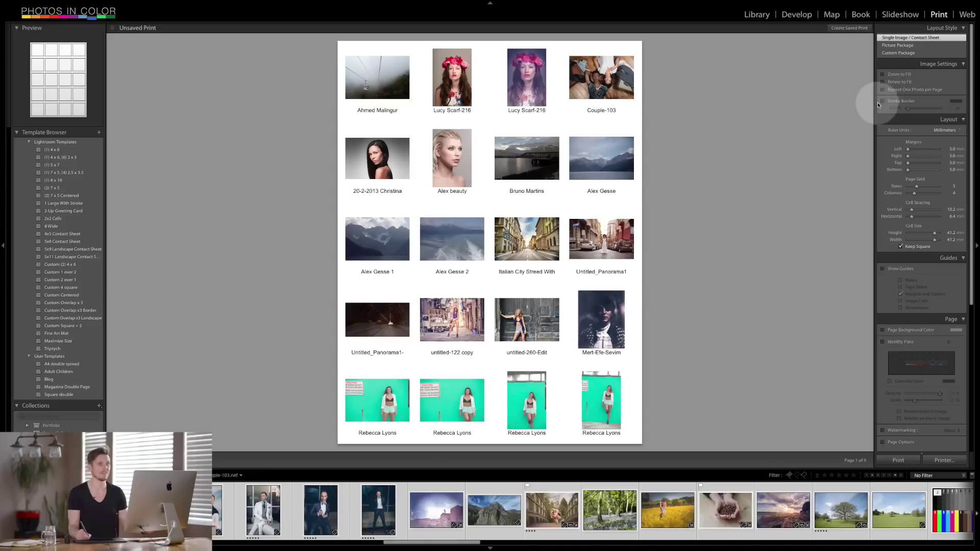
click(884, 102)
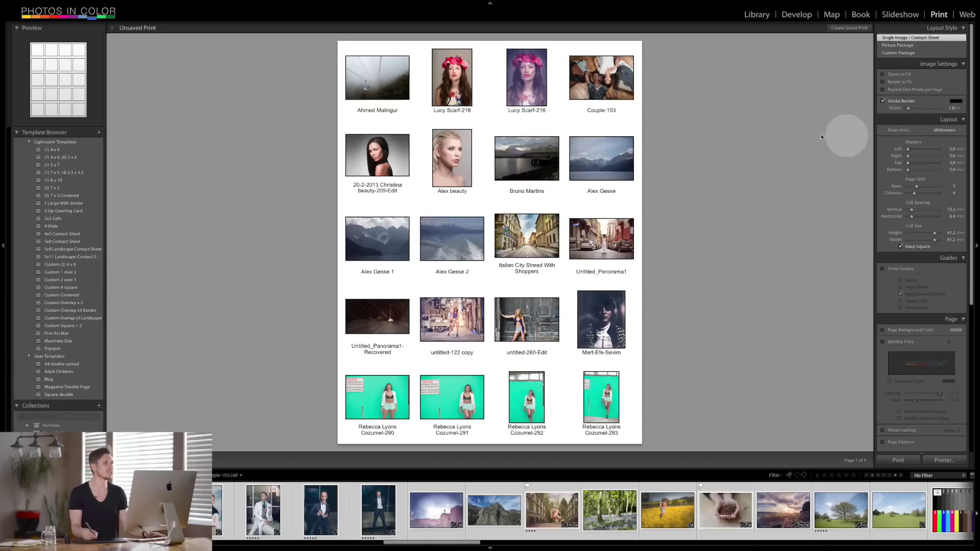
drag(909, 108, 903, 108)
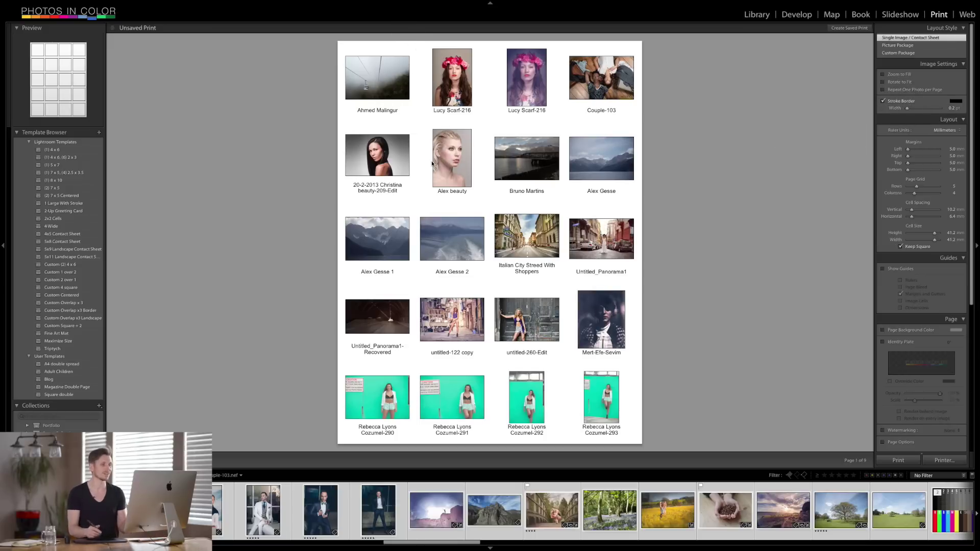
click(883, 101)
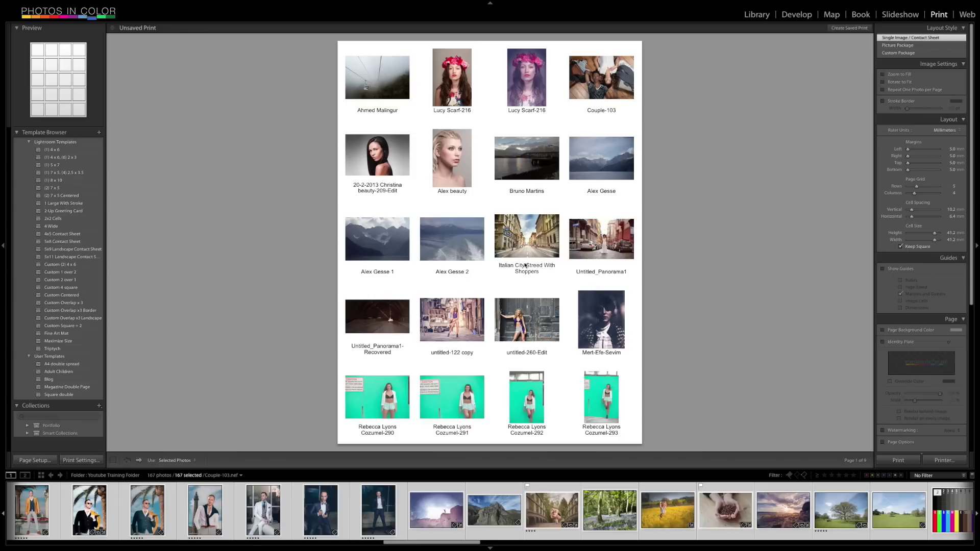
- Set the paper size to 8 x 10 in Page Setup
click(36, 461)
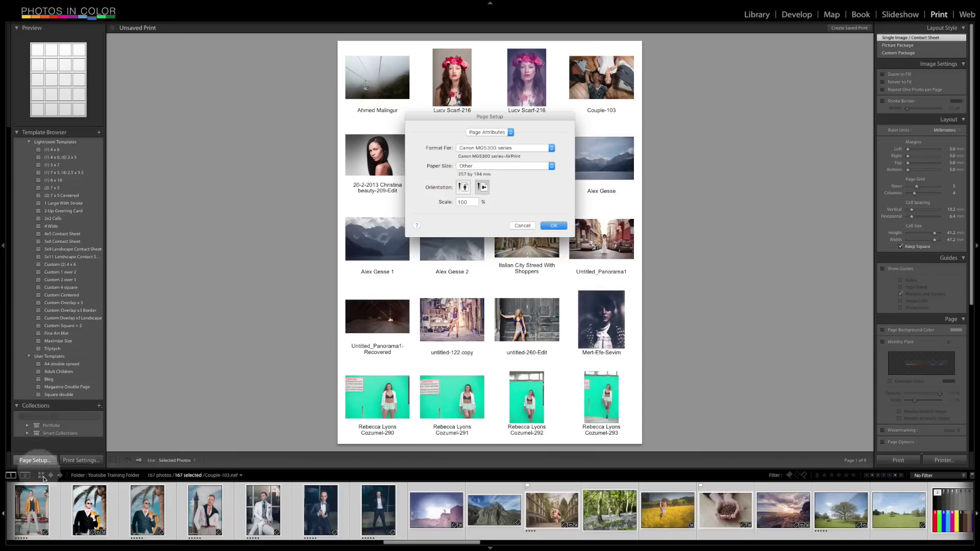
click(474, 168)
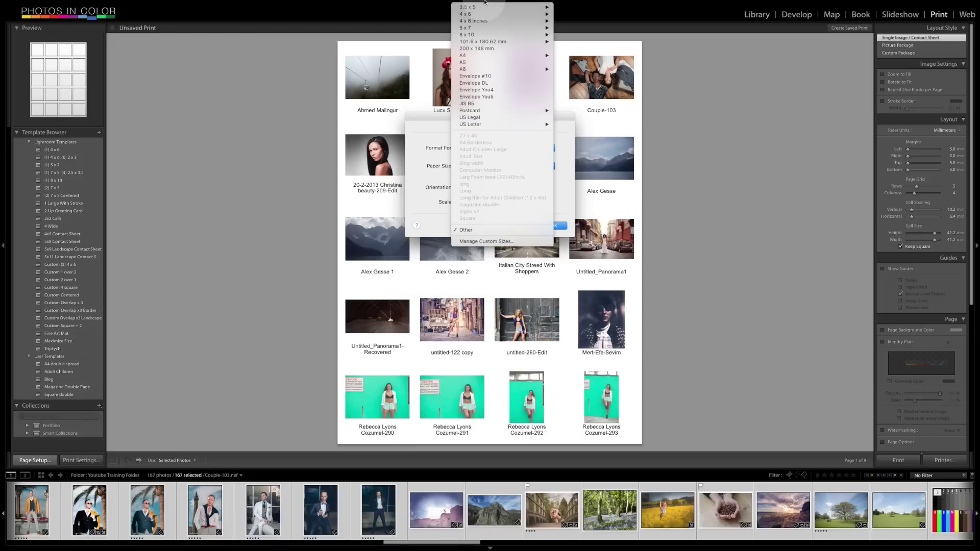
mouse_move(489, 37)
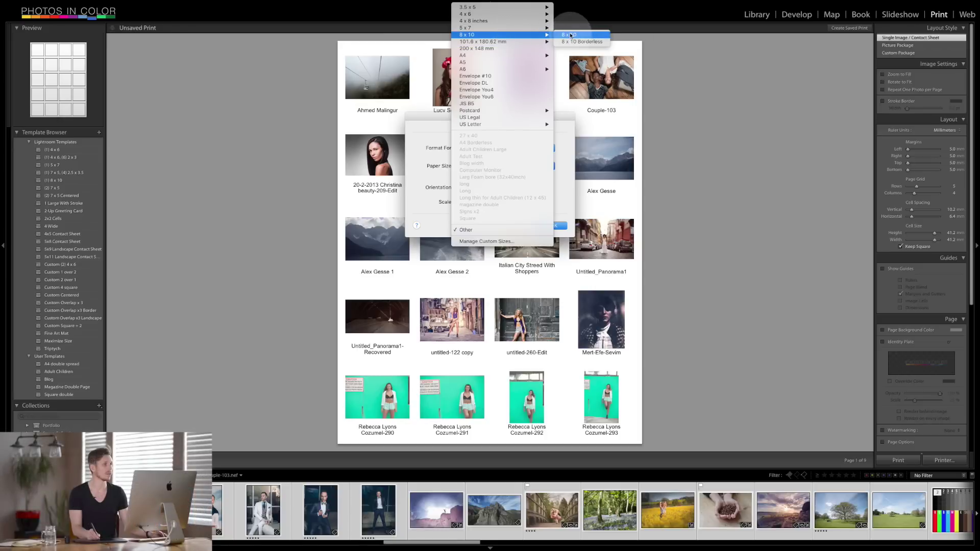
click(570, 35)
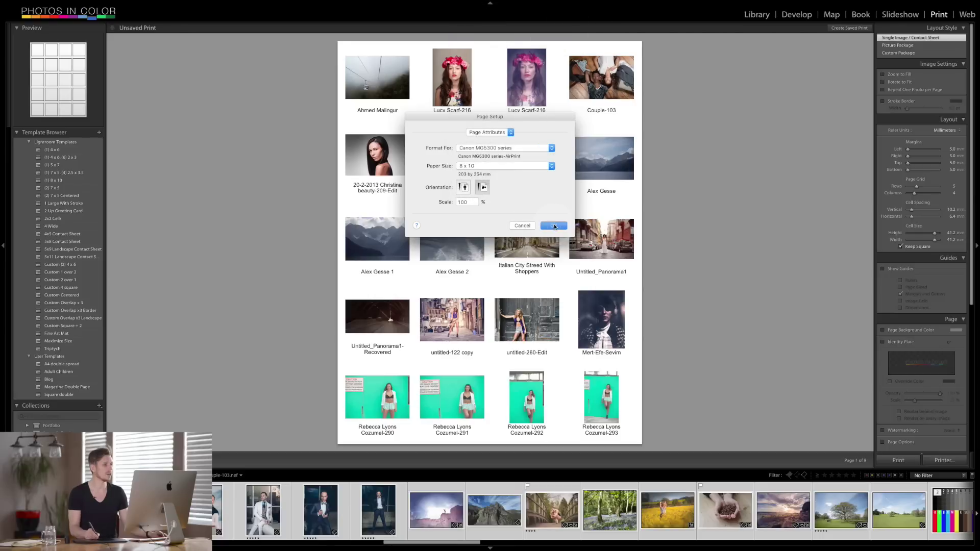
click(554, 226)
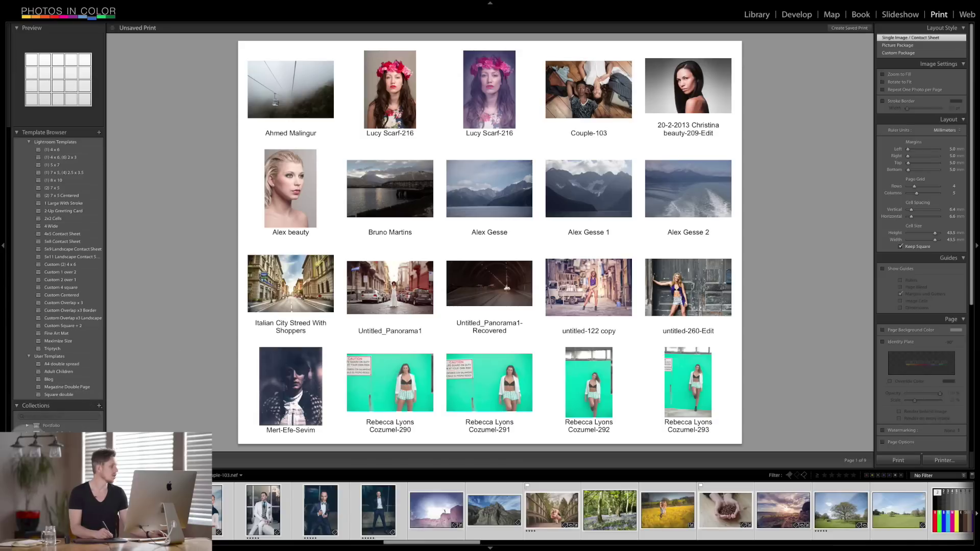
- Reopen Page Setup to confirm the 8 x 10 paper and cancel without changes
key(super+shift+p)
click(509, 167)
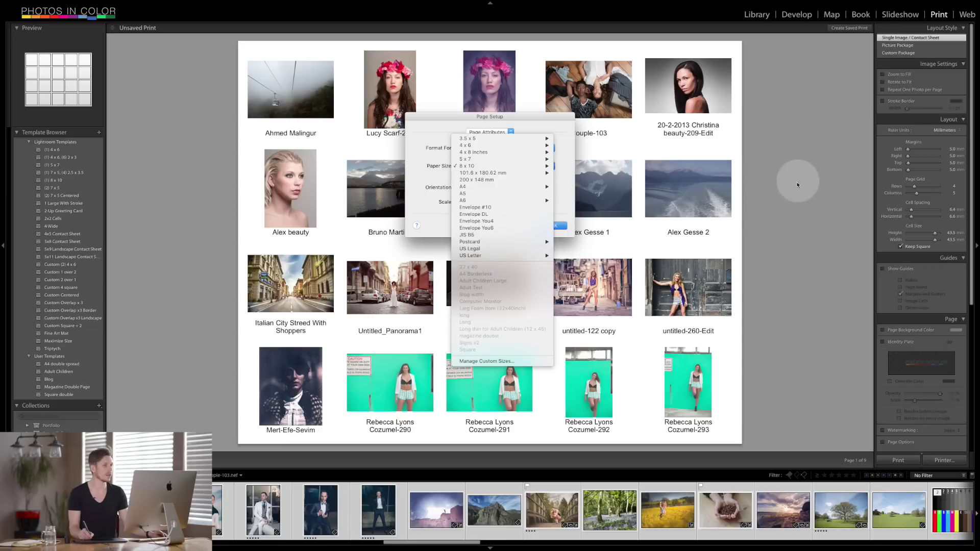
click(781, 180)
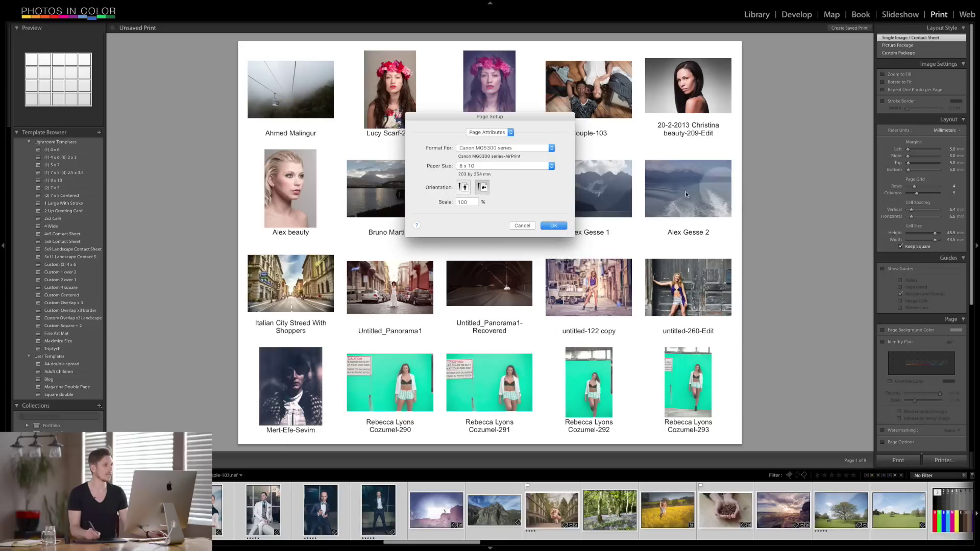
click(521, 225)
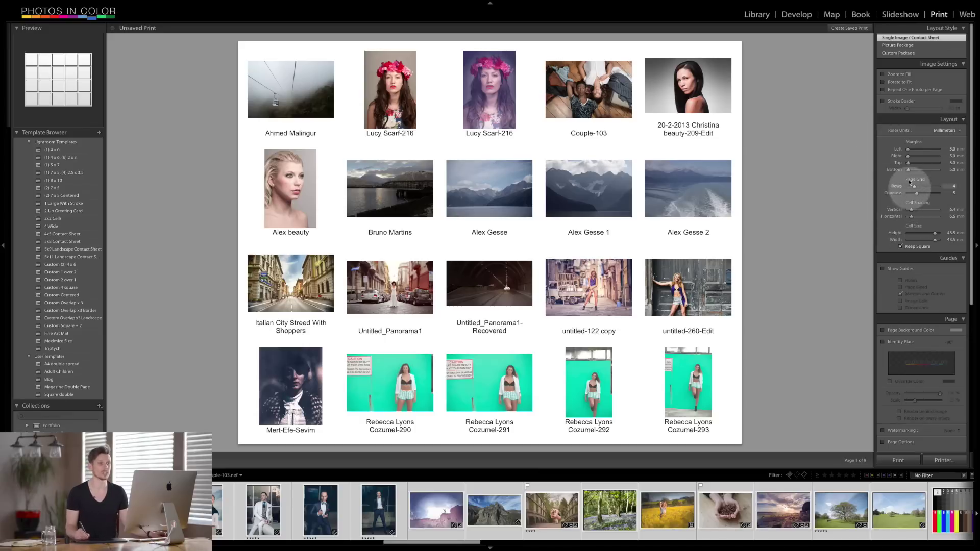
- Raise the Layout panel's Top margin to about 29.6 mm
drag(914, 150, 912, 171)
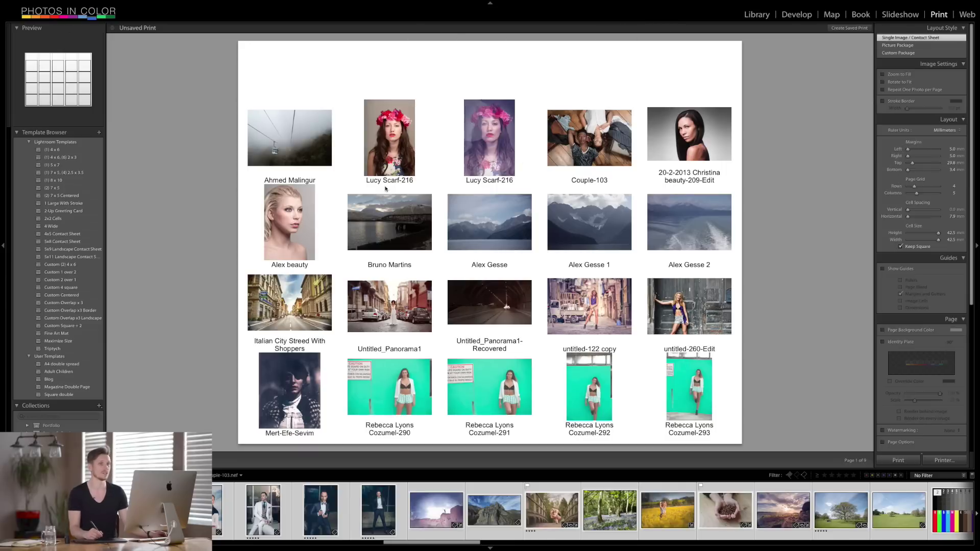
click(891, 210)
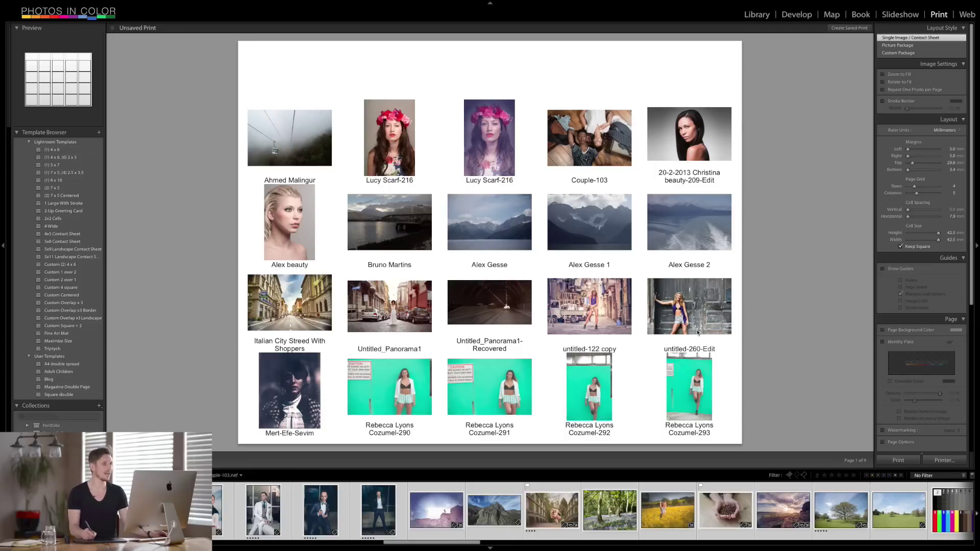
click(932, 194)
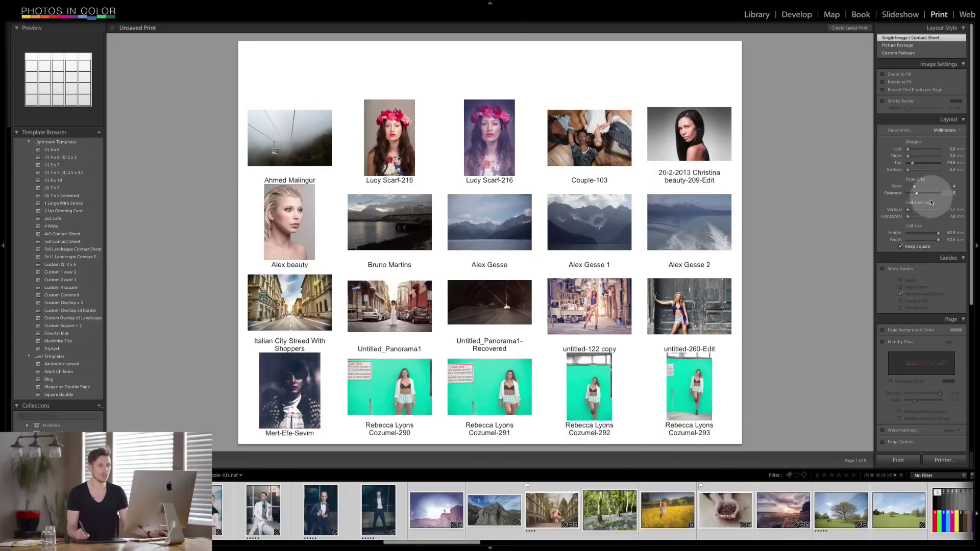
drag(914, 189, 914, 194)
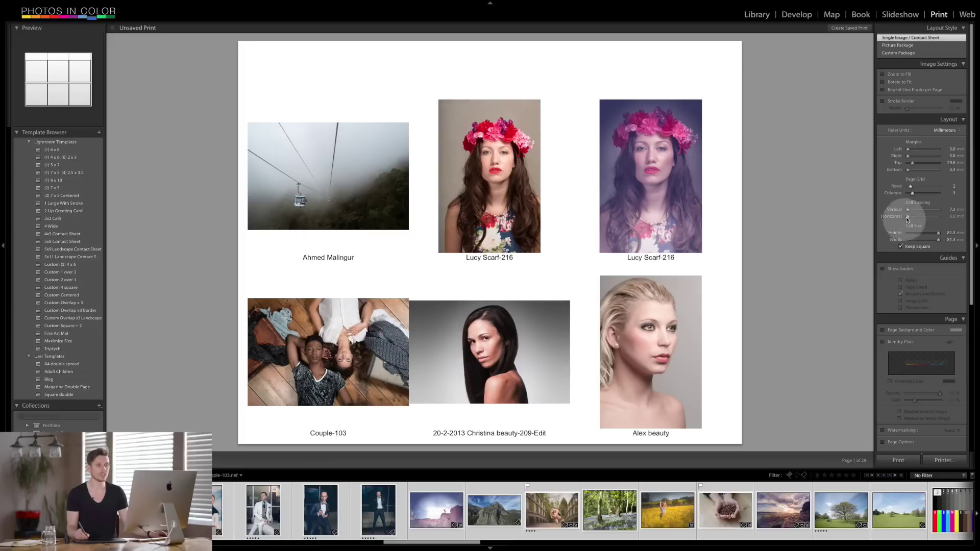
drag(911, 216, 911, 217)
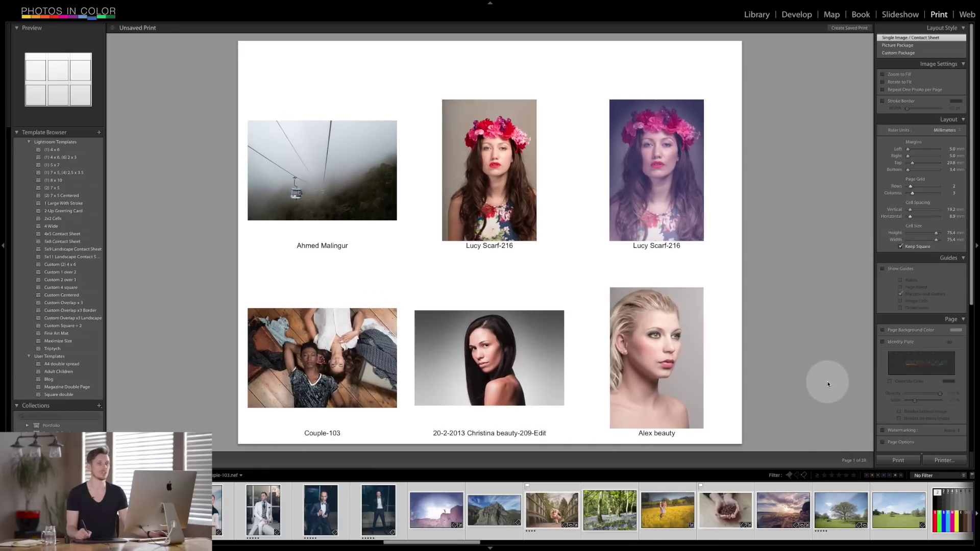
drag(912, 188, 914, 193)
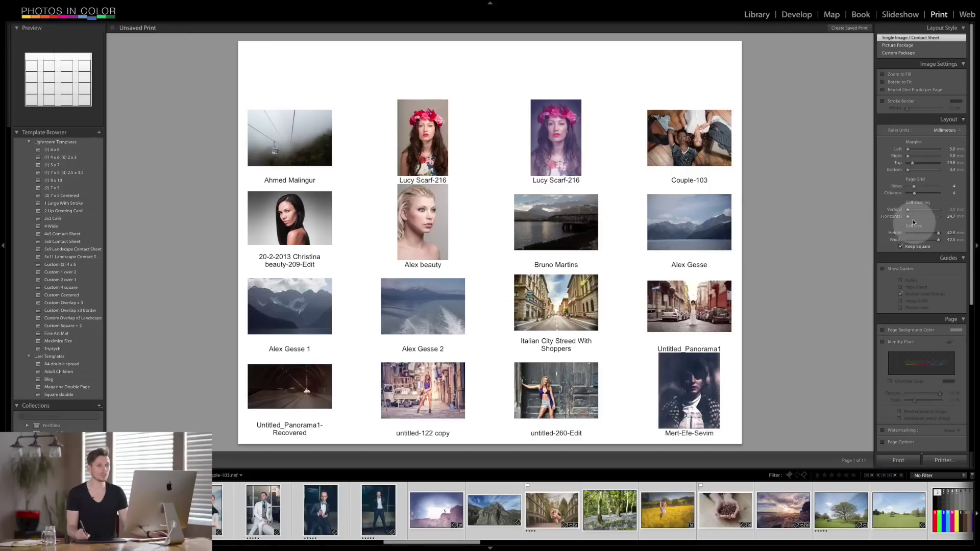
drag(908, 216, 909, 217)
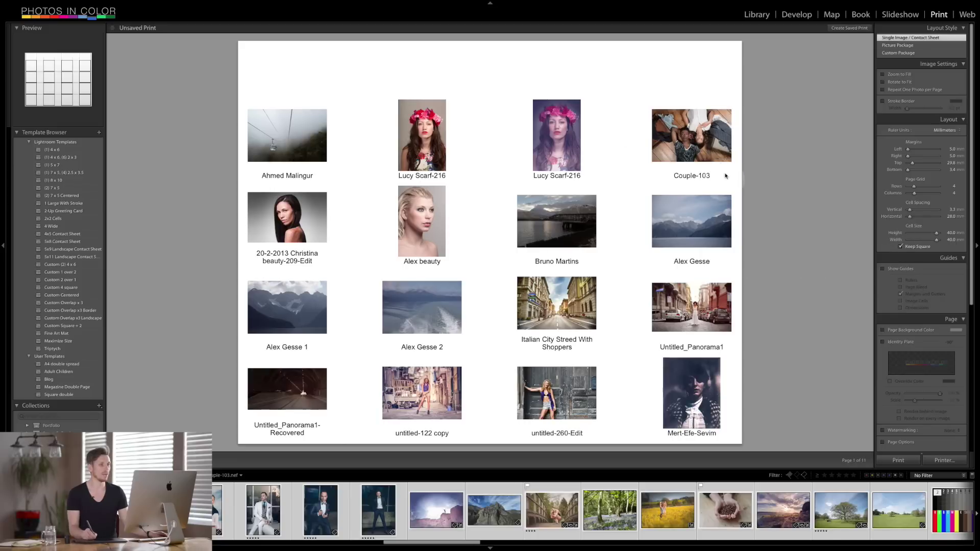
click(923, 176)
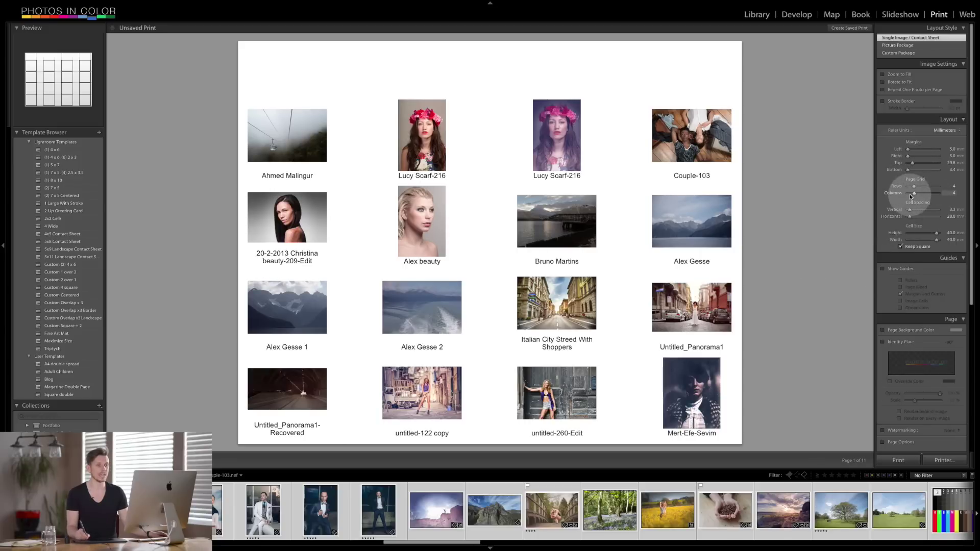
drag(915, 196, 919, 195)
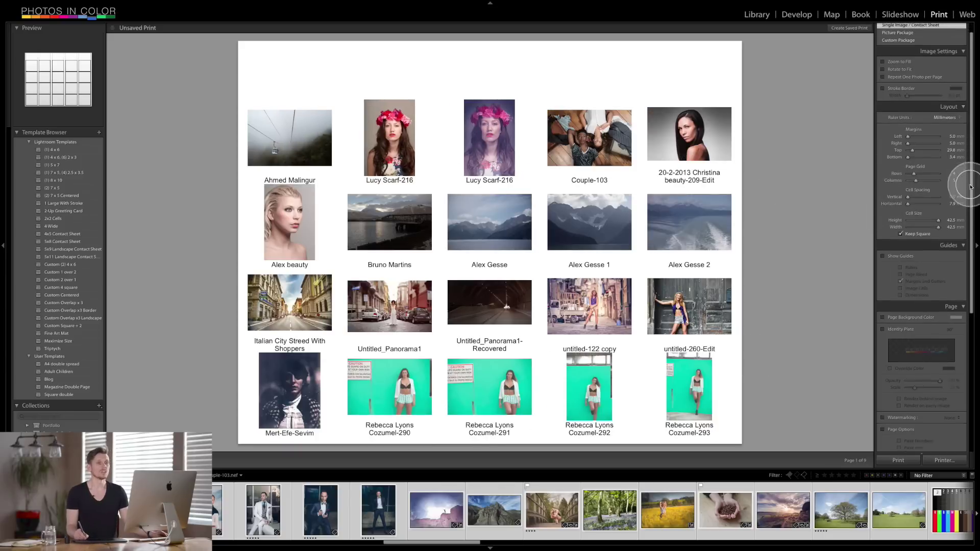
scroll(971, 178, down, 4)
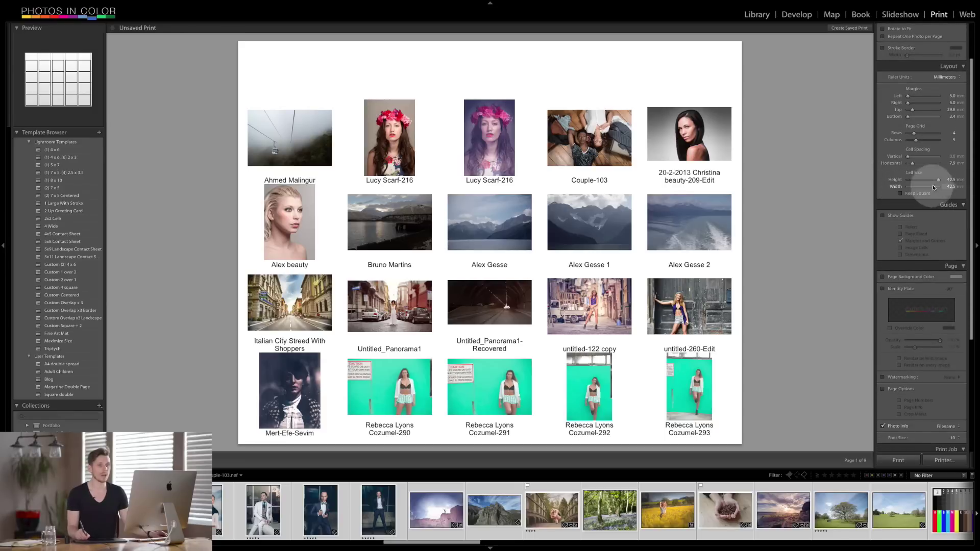
mouse_move(936, 180)
mouse_down()
mouse_move(914, 192)
mouse_move(927, 189)
mouse_move(920, 181)
mouse_move(944, 187)
mouse_move(923, 182)
mouse_move(931, 179)
mouse_up()
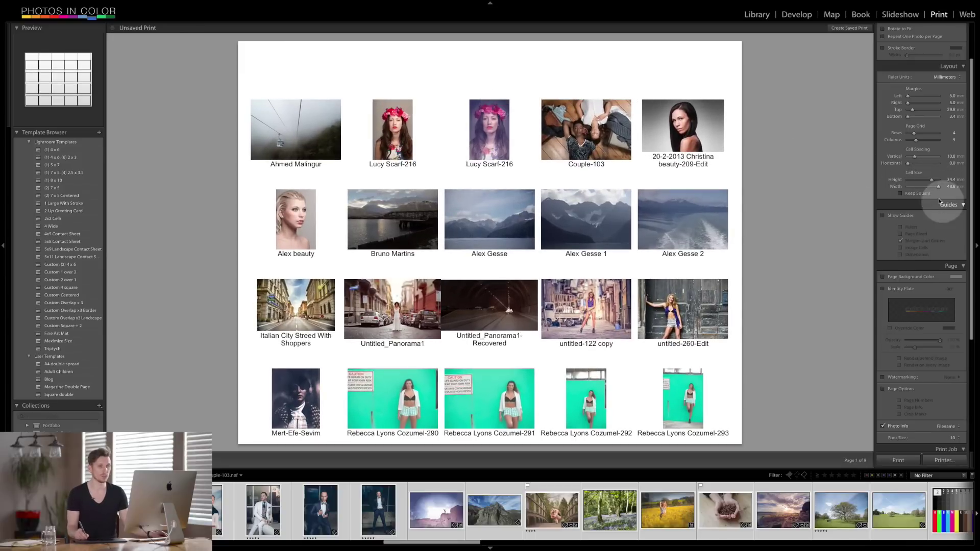
drag(936, 185, 924, 191)
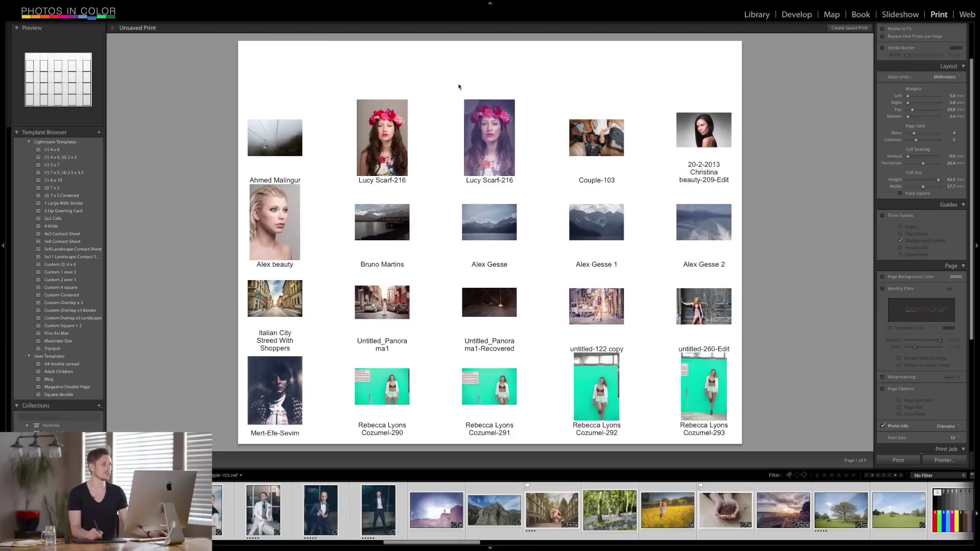
click(900, 193)
drag(925, 180, 947, 182)
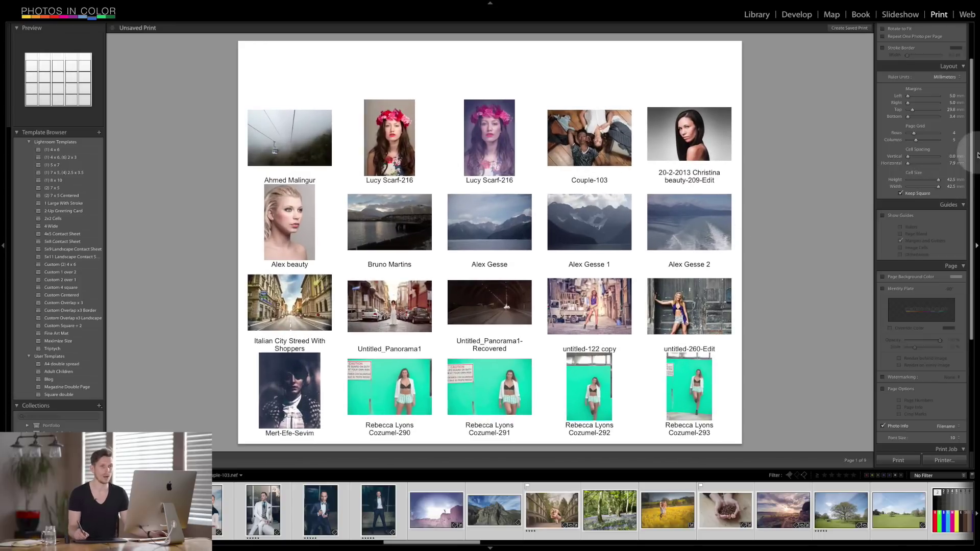
drag(973, 159, 974, 237)
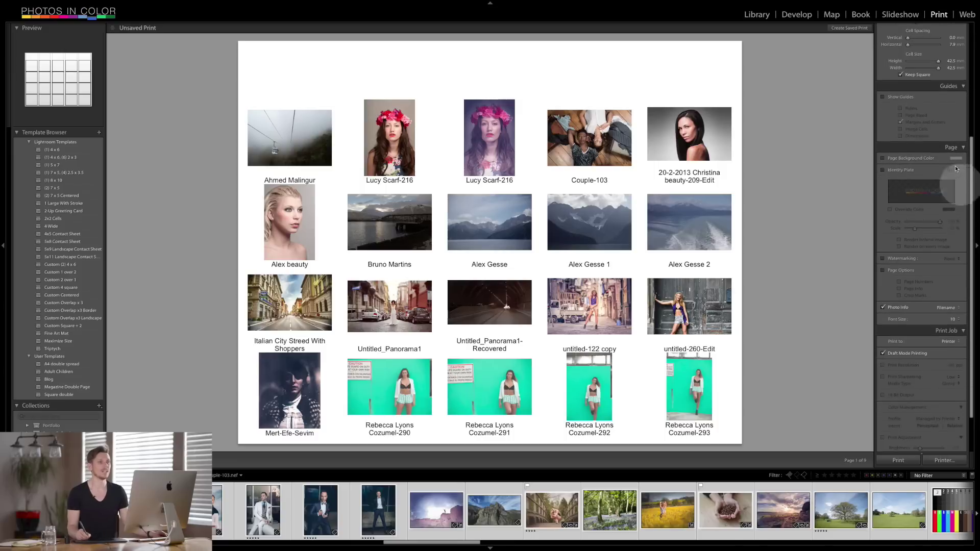
- Toggle layout guides, rulers and cell dimension labels on, then hide all guides
click(883, 97)
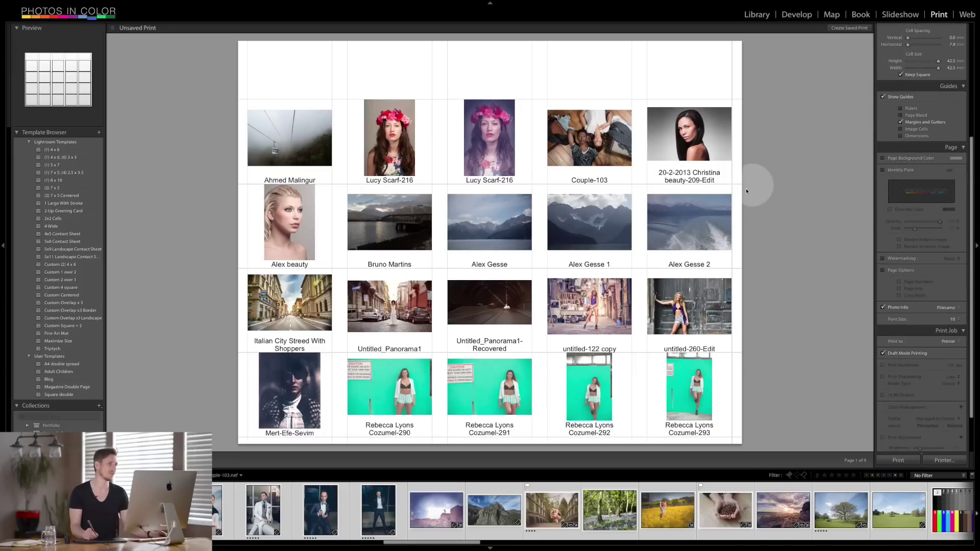
click(900, 109)
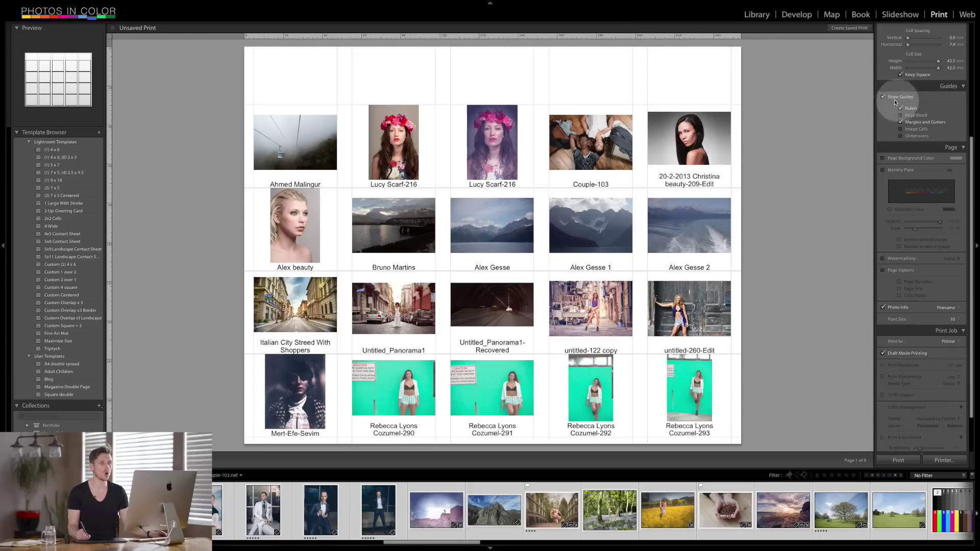
click(883, 97)
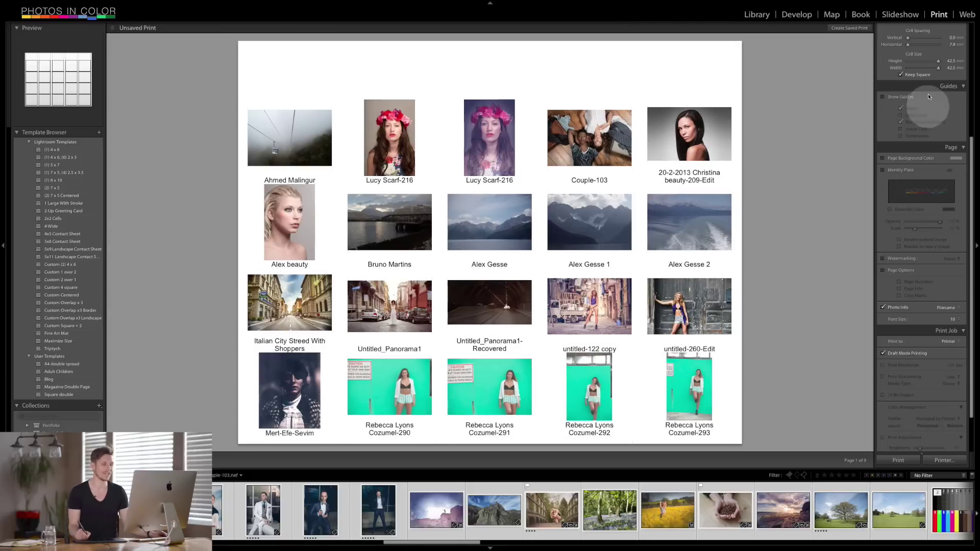
click(901, 128)
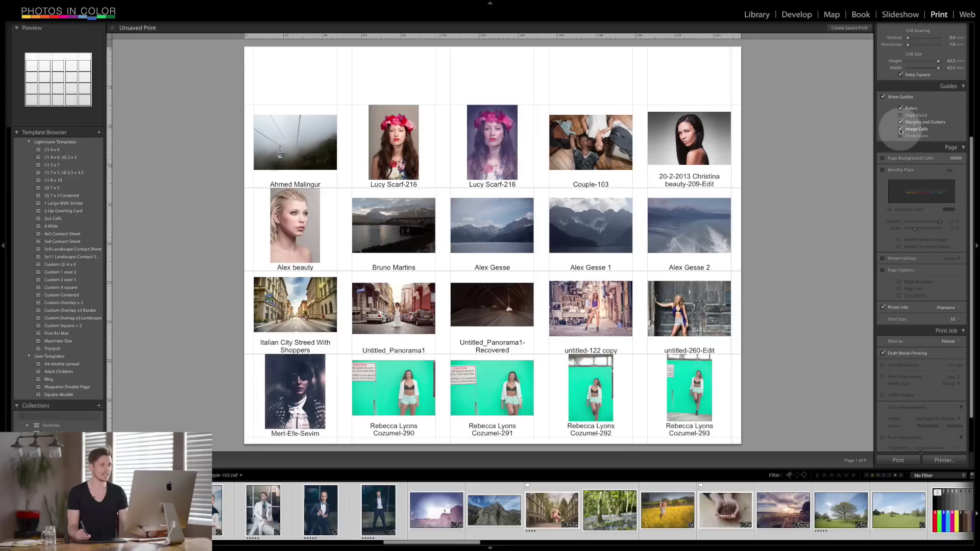
click(902, 136)
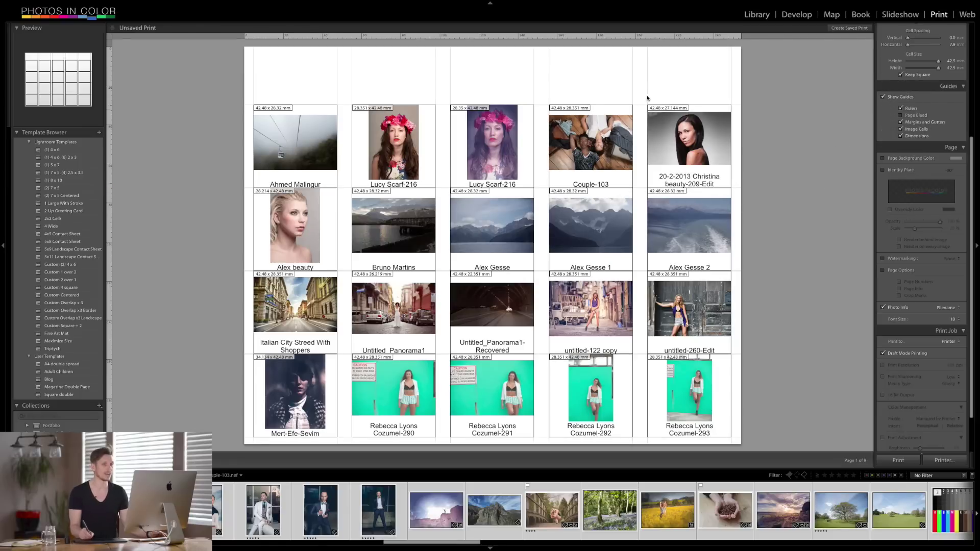
click(883, 98)
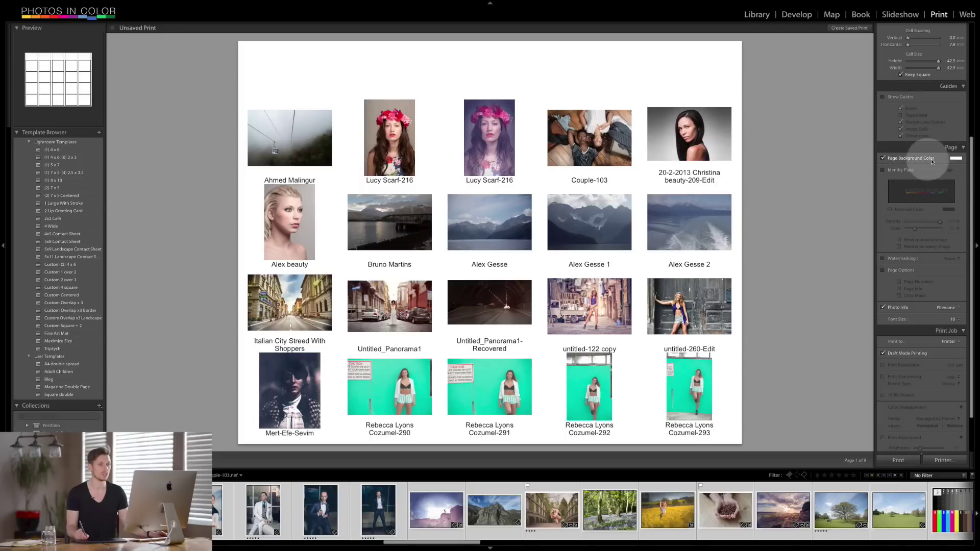
- Try a grey page background, restore white, then turn off Page Background Color
click(956, 159)
click(819, 160)
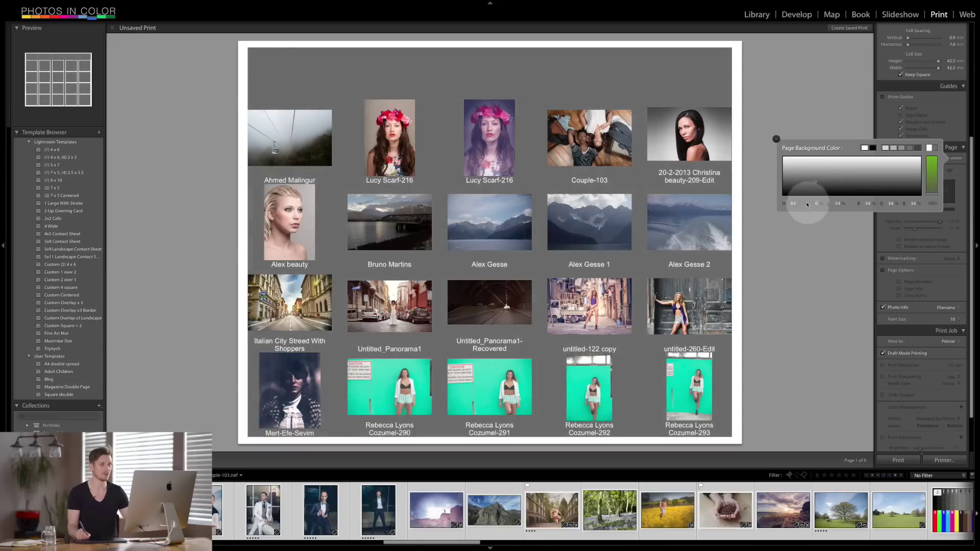
click(865, 147)
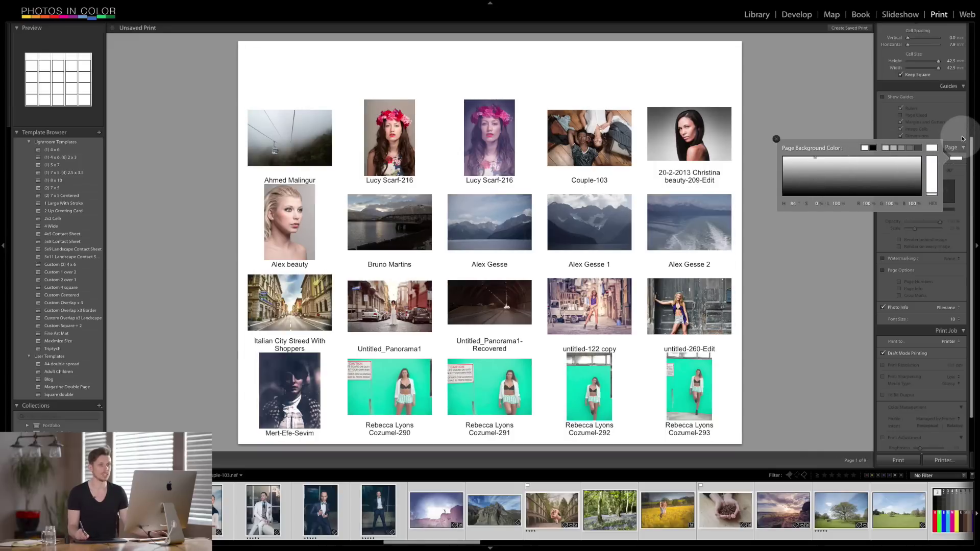
click(919, 147)
click(884, 158)
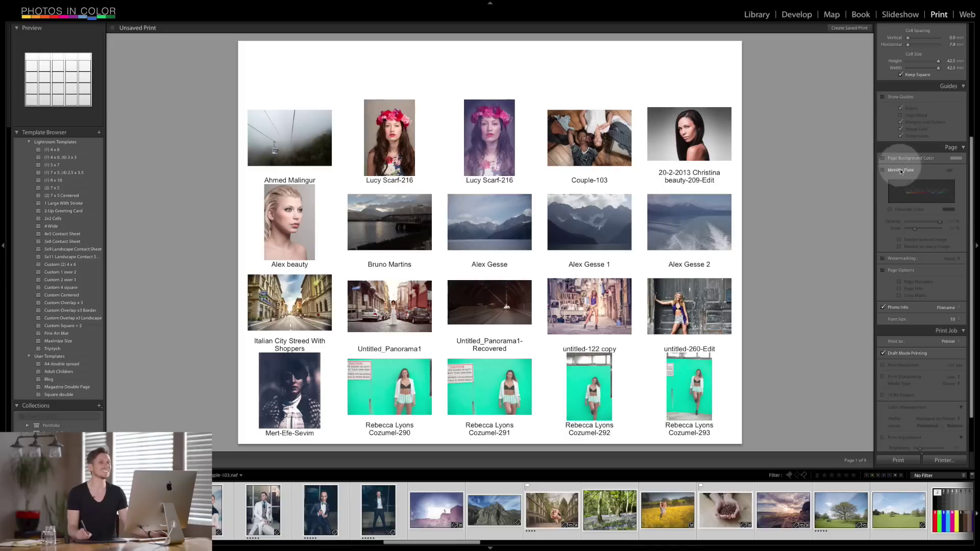
- Turn on the Identity Plate, keeping the main plate and cancelling the Identity Plate Editor
click(882, 171)
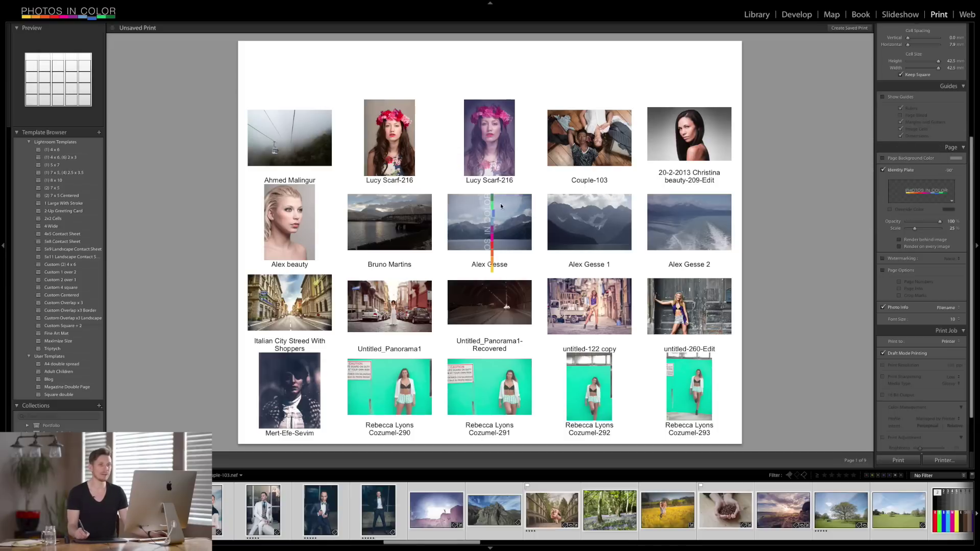
click(925, 192)
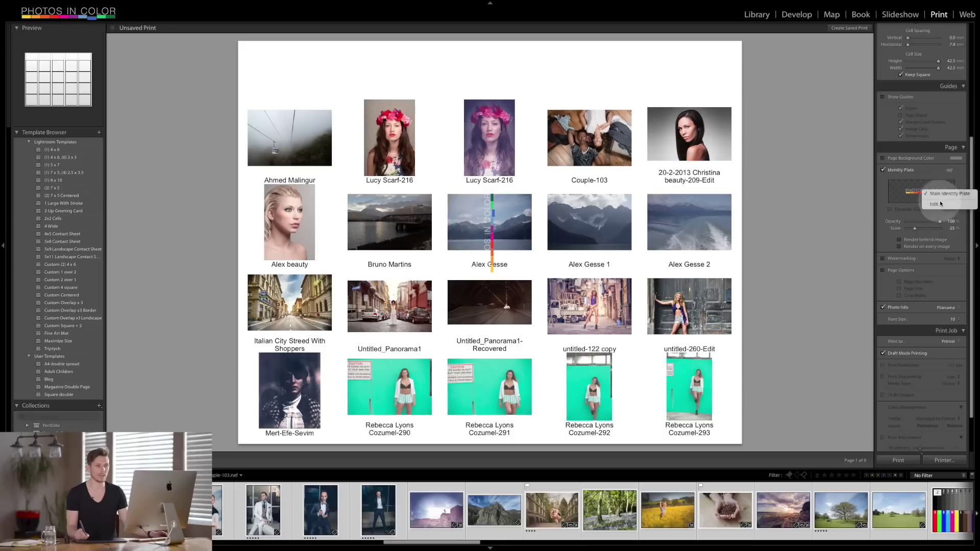
click(949, 195)
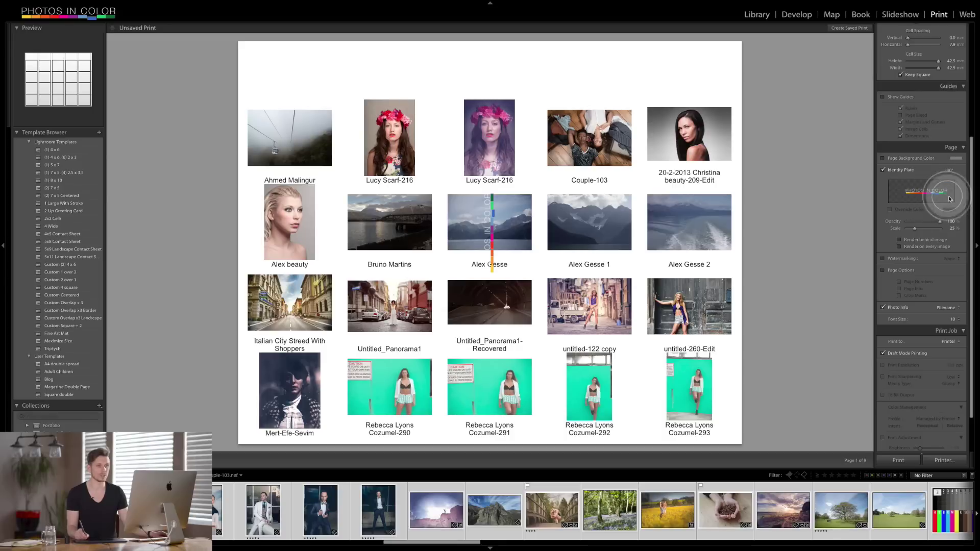
click(952, 203)
click(935, 213)
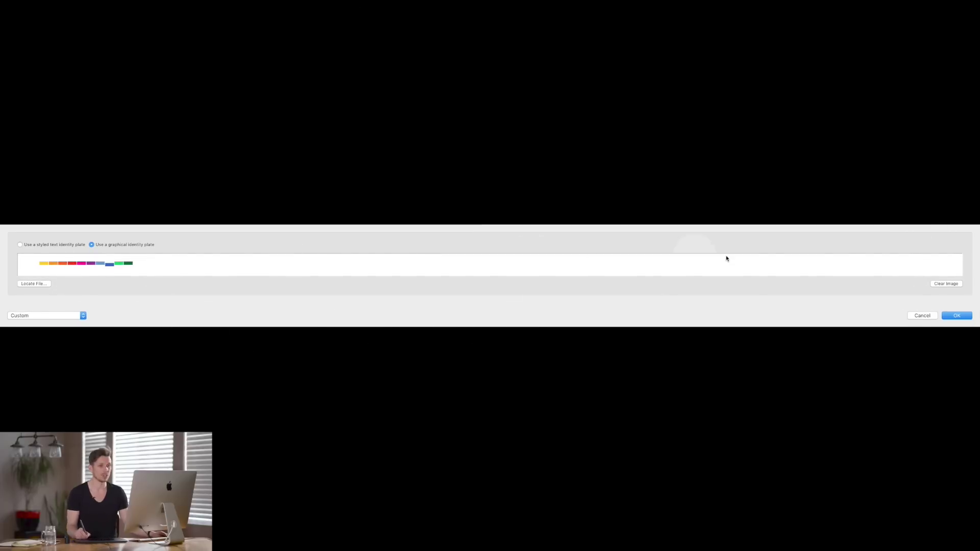
click(926, 316)
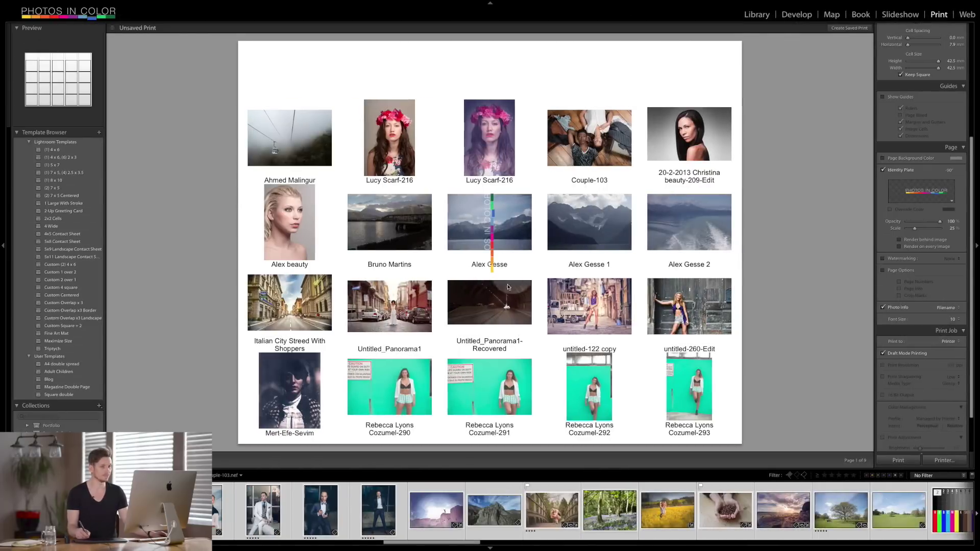
- Move the identity plate beside the last photo column and scale it to about 24%
click(495, 222)
drag(495, 222, 717, 356)
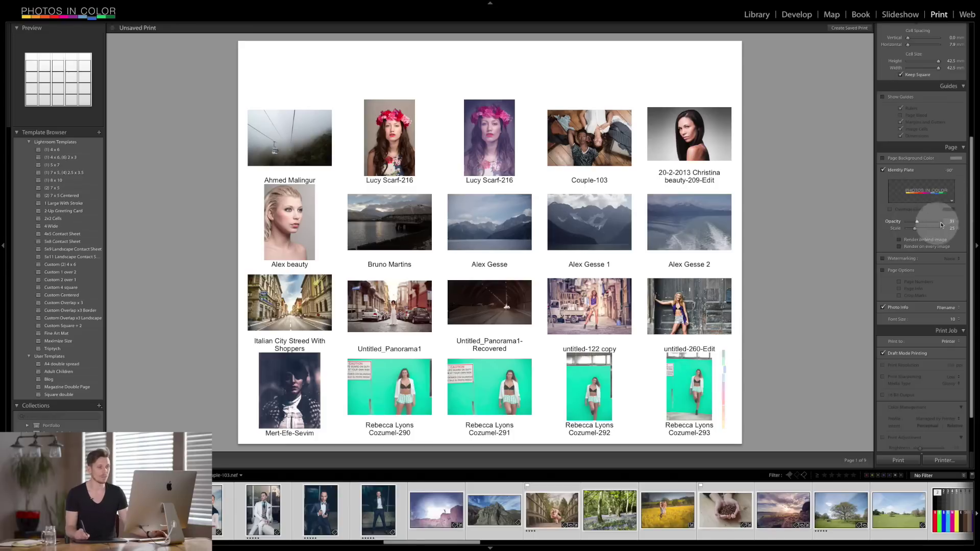
drag(915, 231, 915, 231)
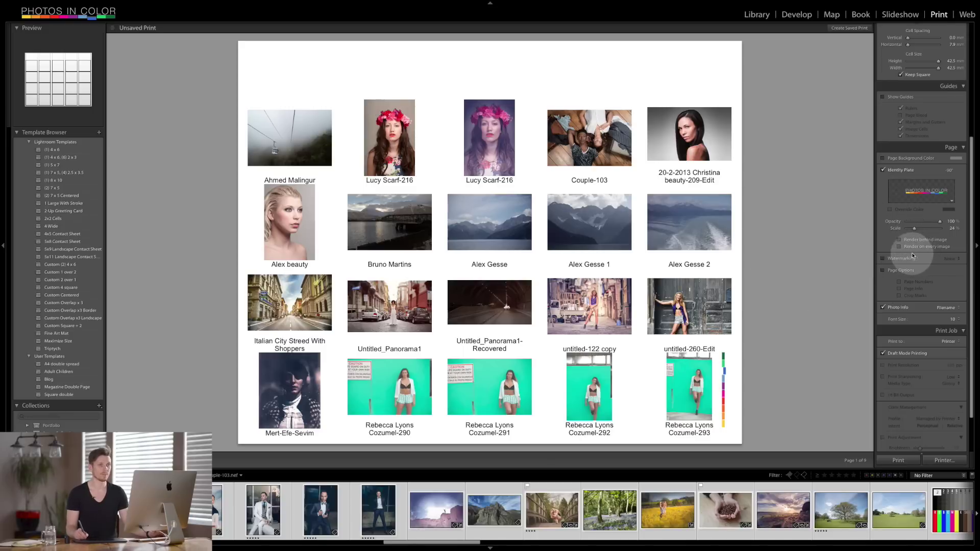
- Adjust the Top margin and set Cell Spacing Vertical to 3.1 mm
scroll(972, 200, up, 5)
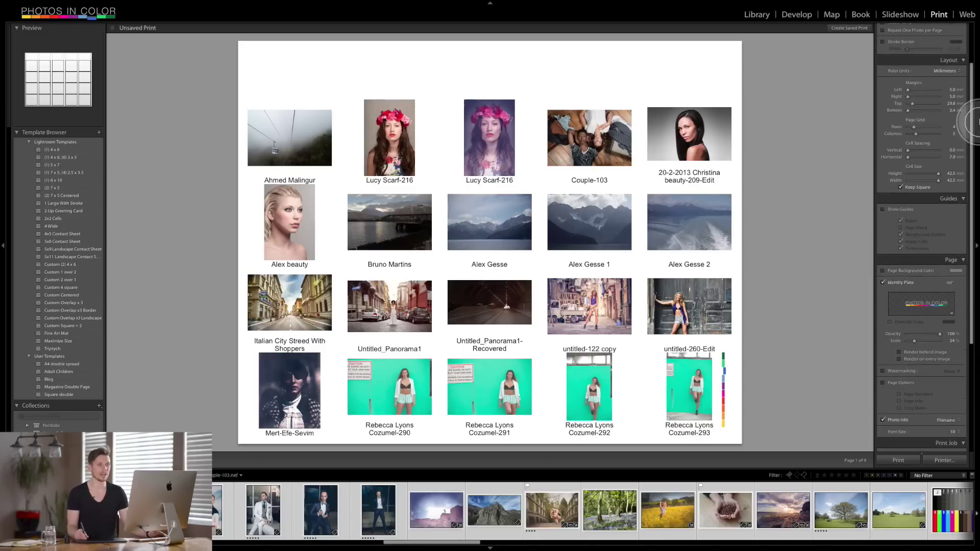
mouse_move(912, 163)
mouse_down()
mouse_move(911, 154)
mouse_move(909, 162)
mouse_up()
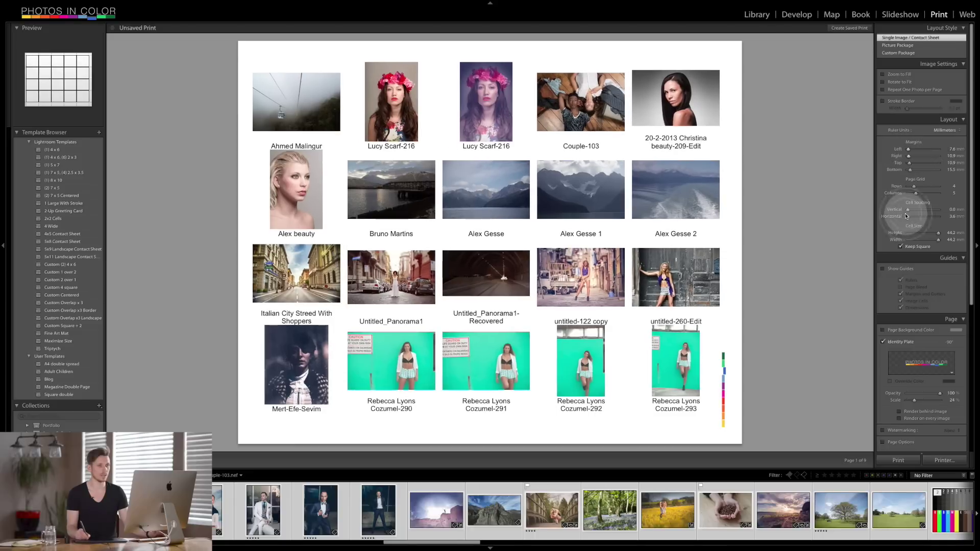
drag(908, 211, 910, 211)
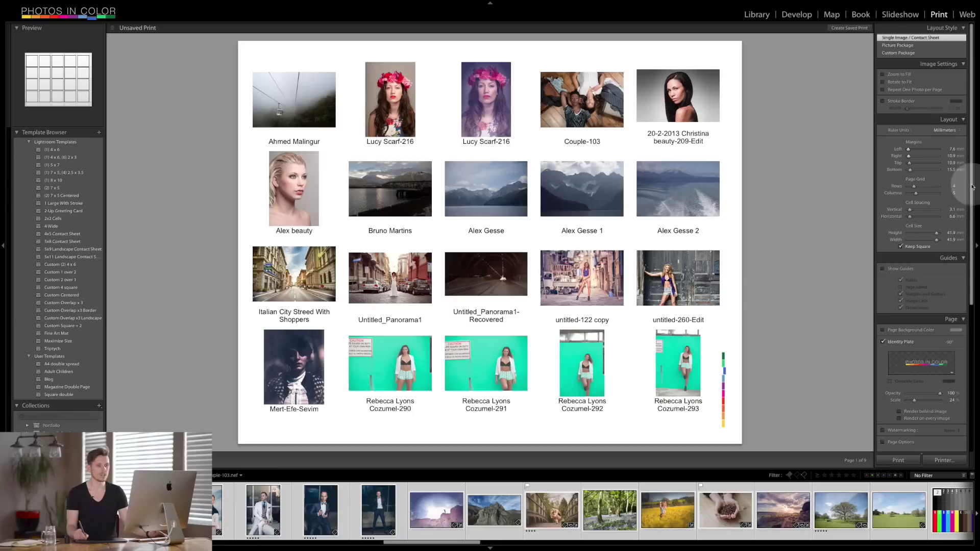
drag(972, 204, 969, 346)
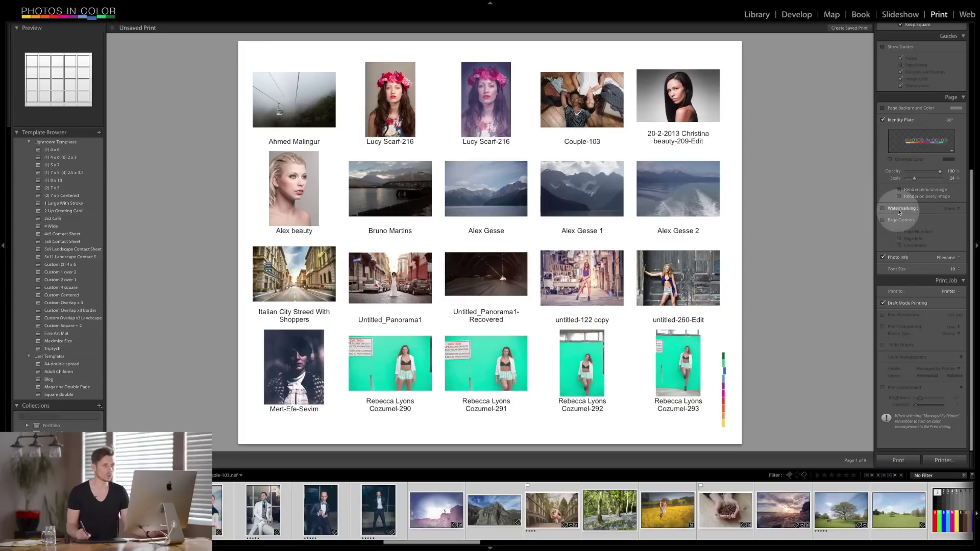
- Apply the Stokpic watermark, then toggle Watermarking off and on to compare
click(955, 208)
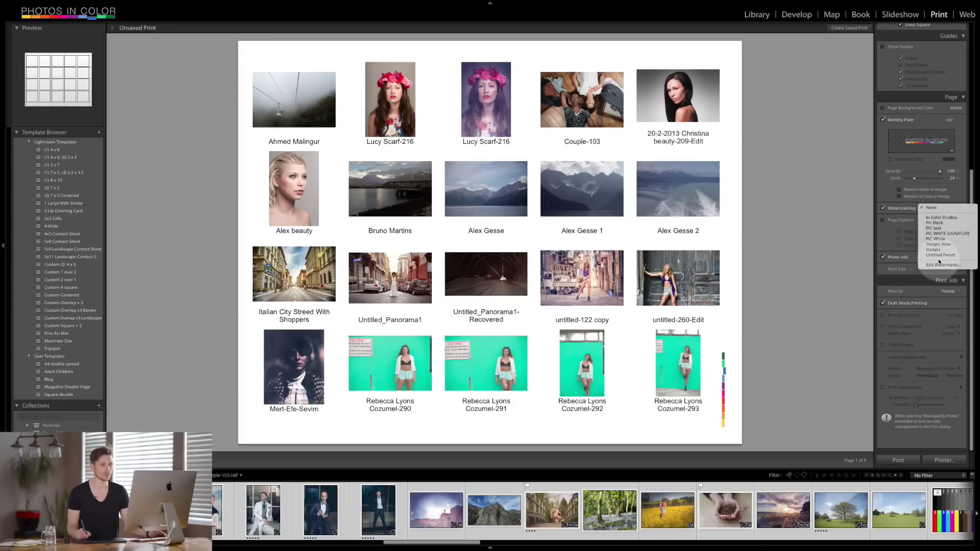
click(901, 270)
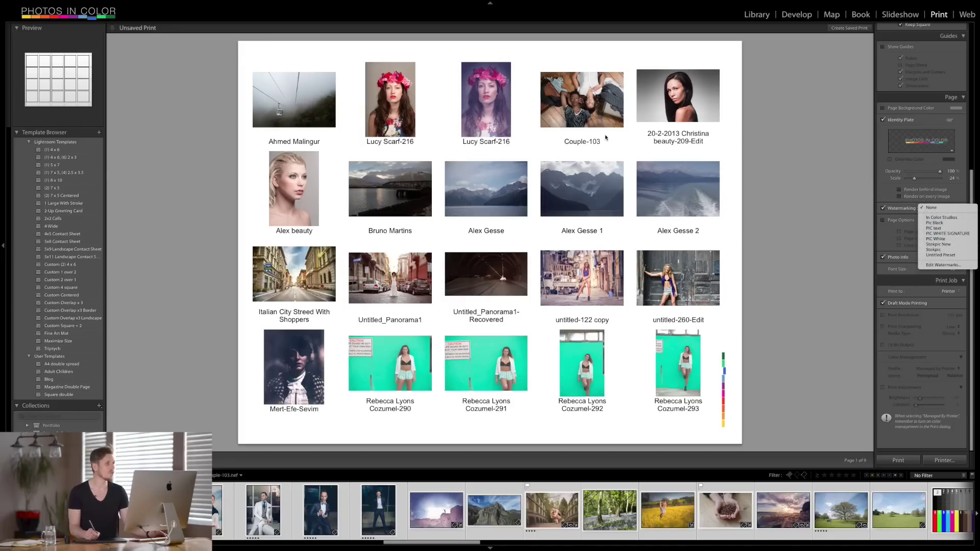
click(950, 250)
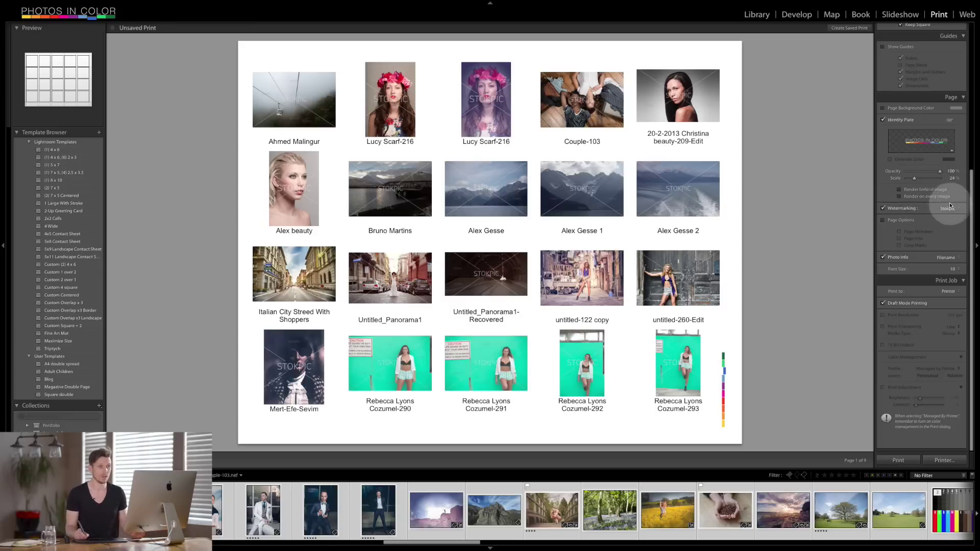
click(883, 210)
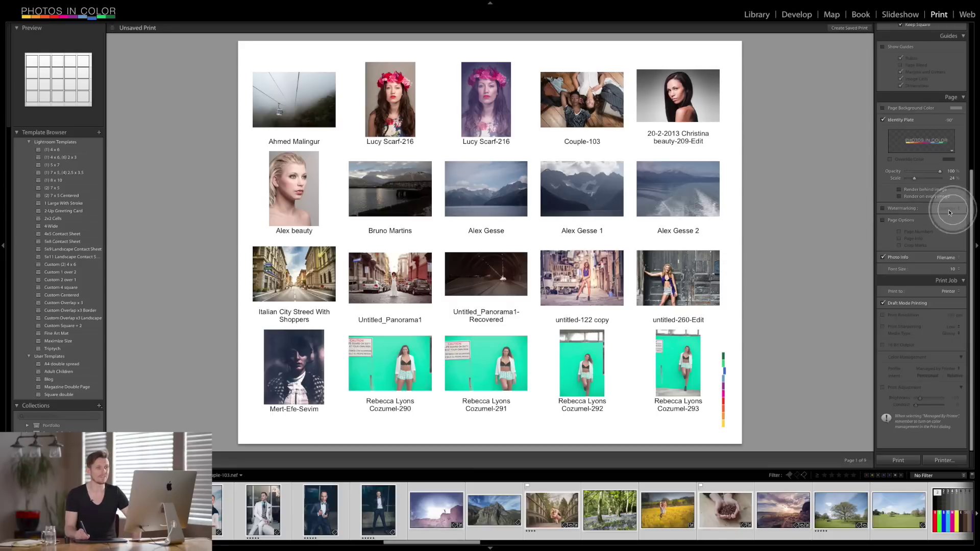
click(883, 208)
- Try the PIC WHITE SIGNATURE, PIC White and PIC text watermark presets
click(949, 208)
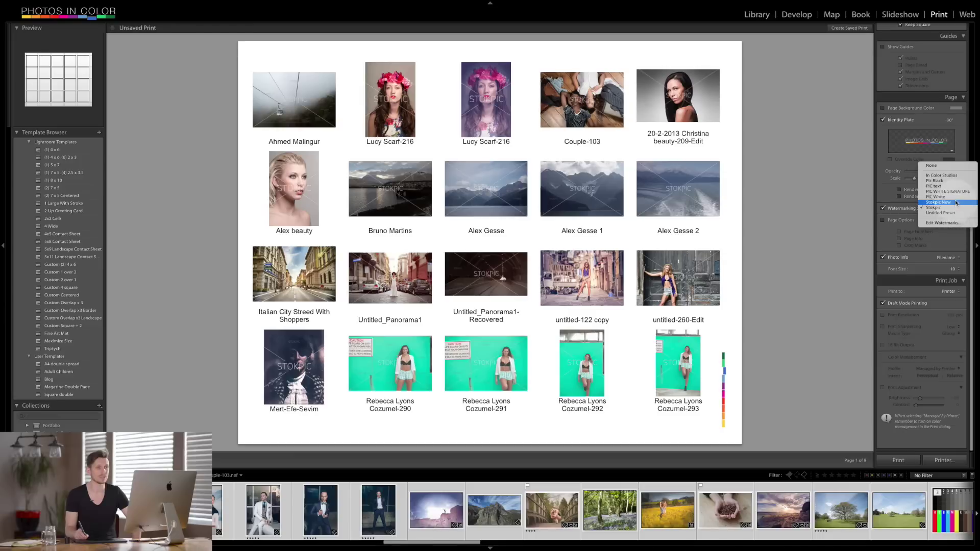
click(948, 191)
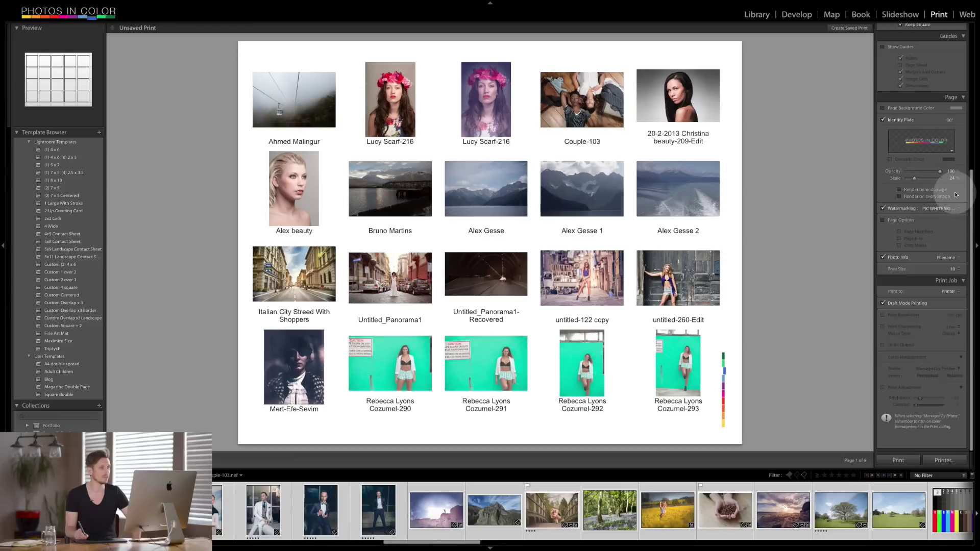
click(946, 208)
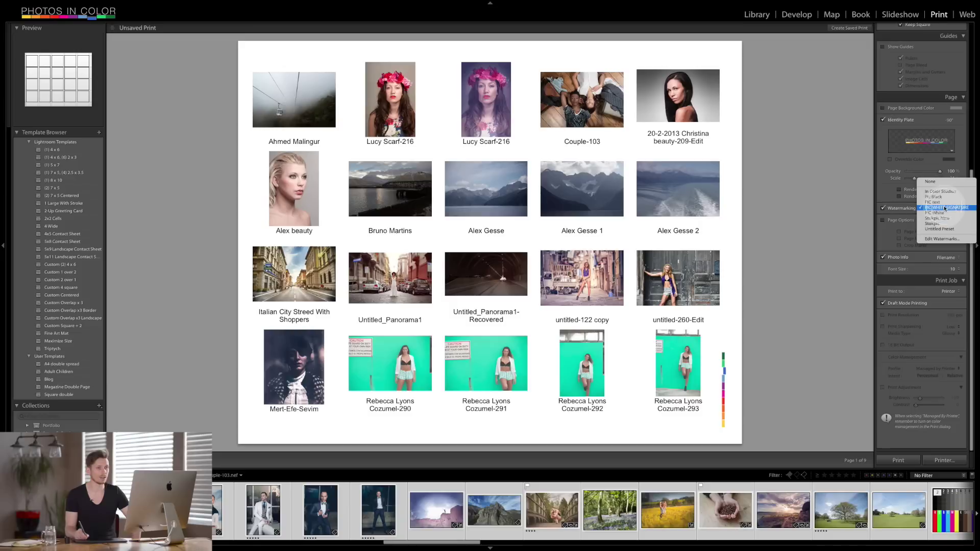
click(945, 214)
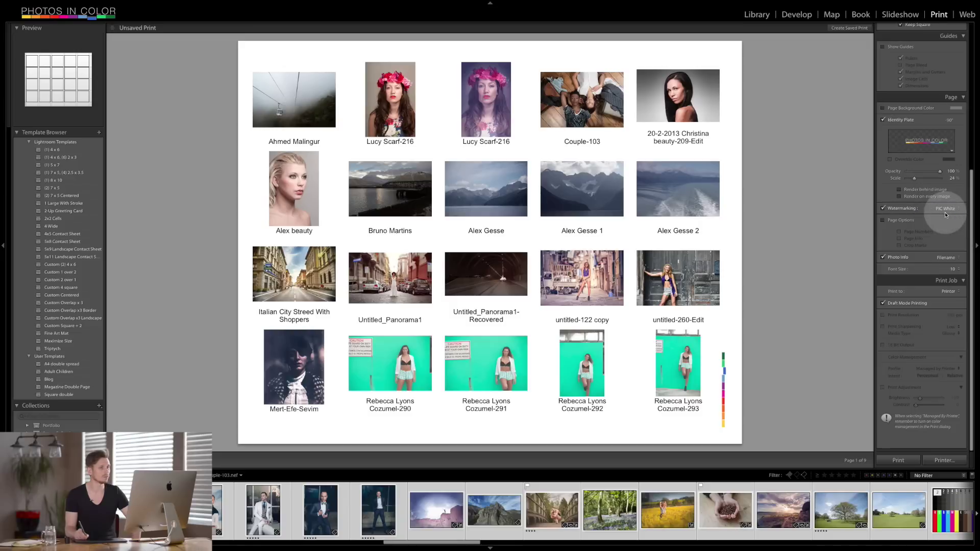
click(948, 209)
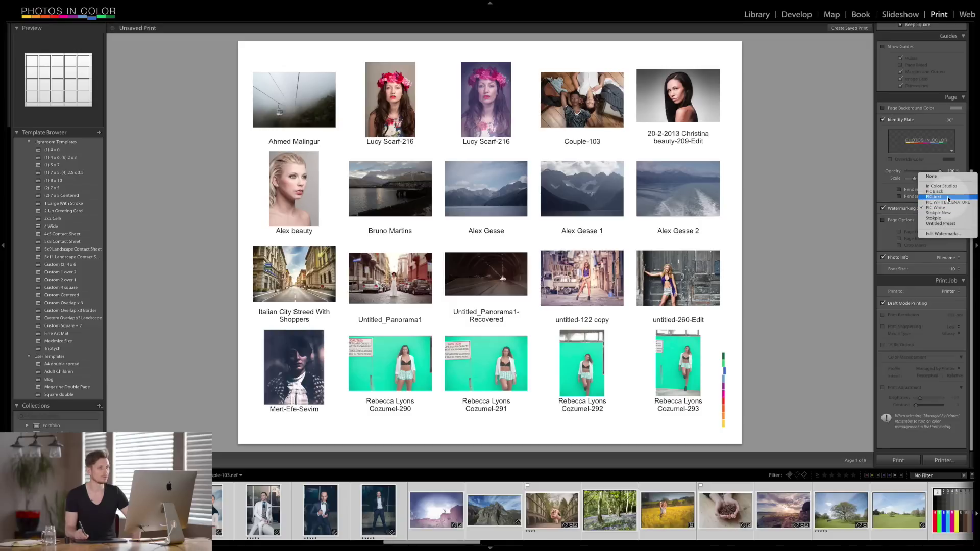
click(948, 197)
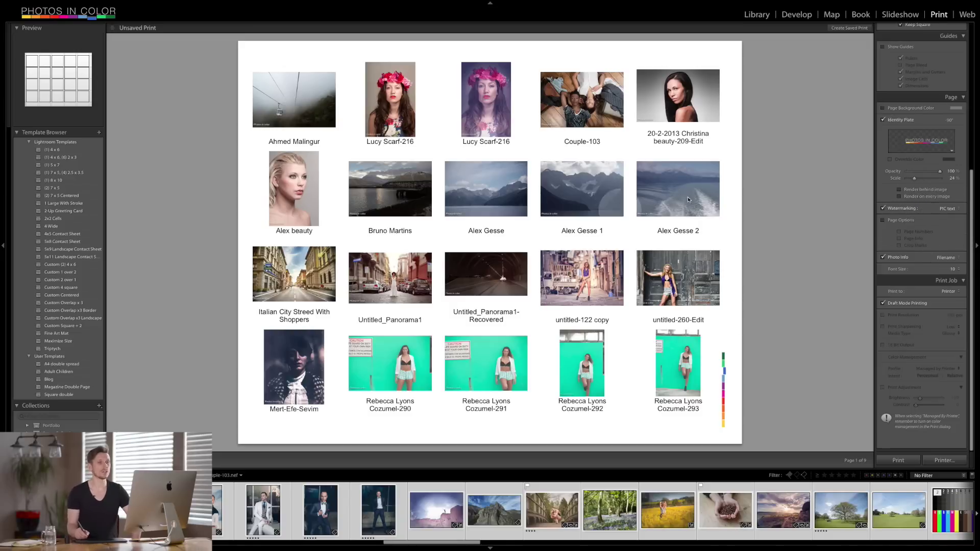
click(952, 209)
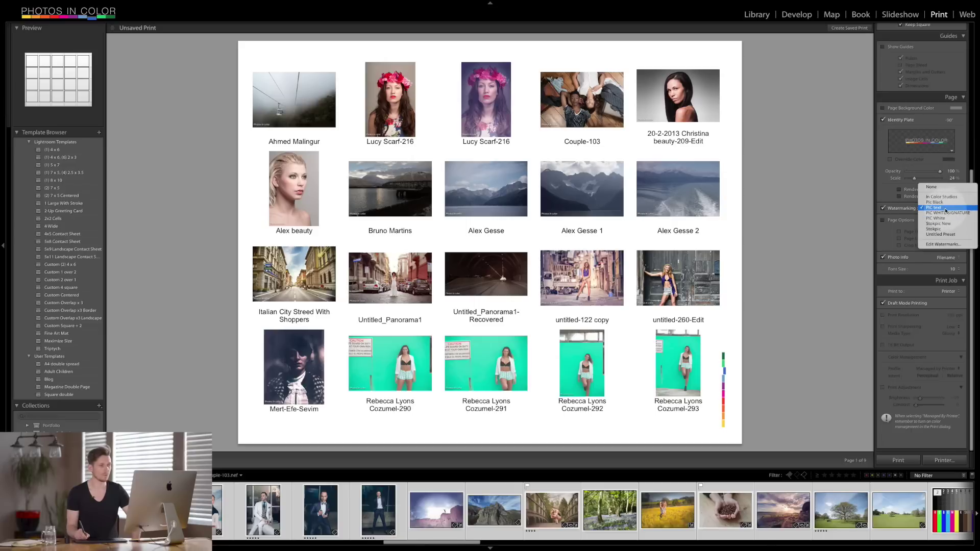
click(947, 209)
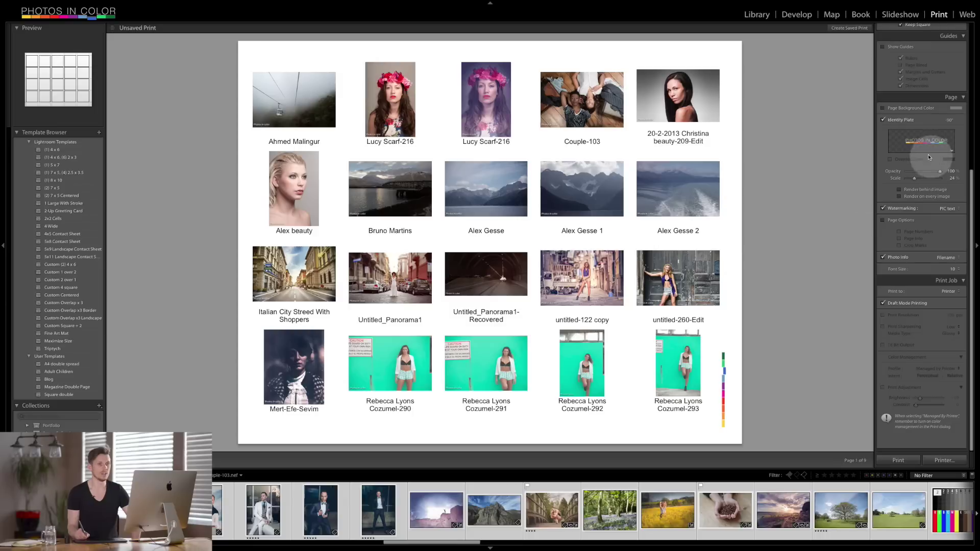
- Switch back to Stokpic and settle on the Stokpic New watermark
click(938, 209)
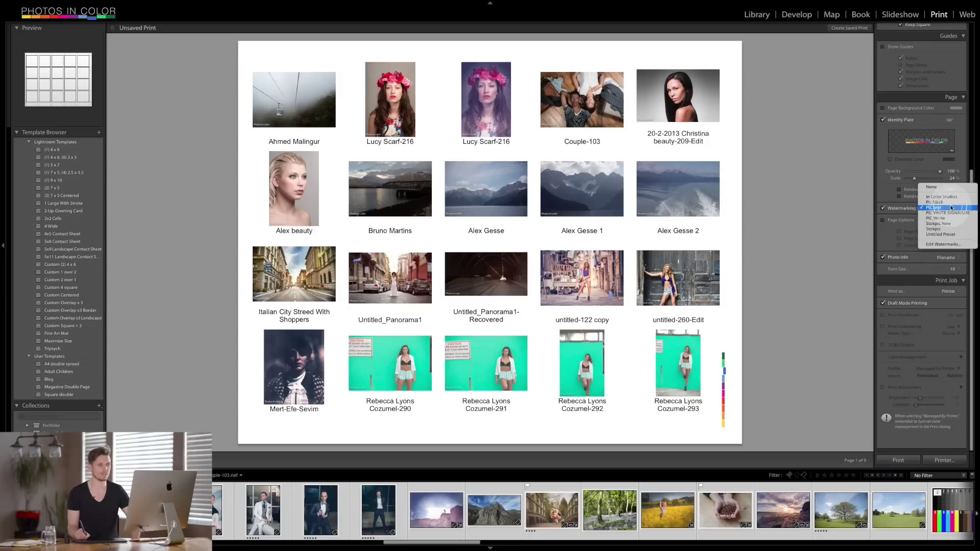
click(952, 229)
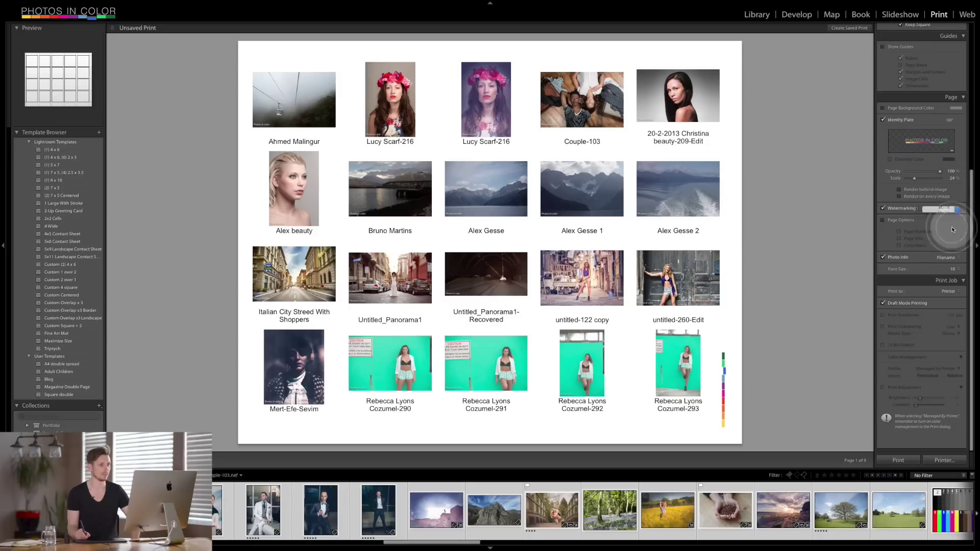
click(959, 209)
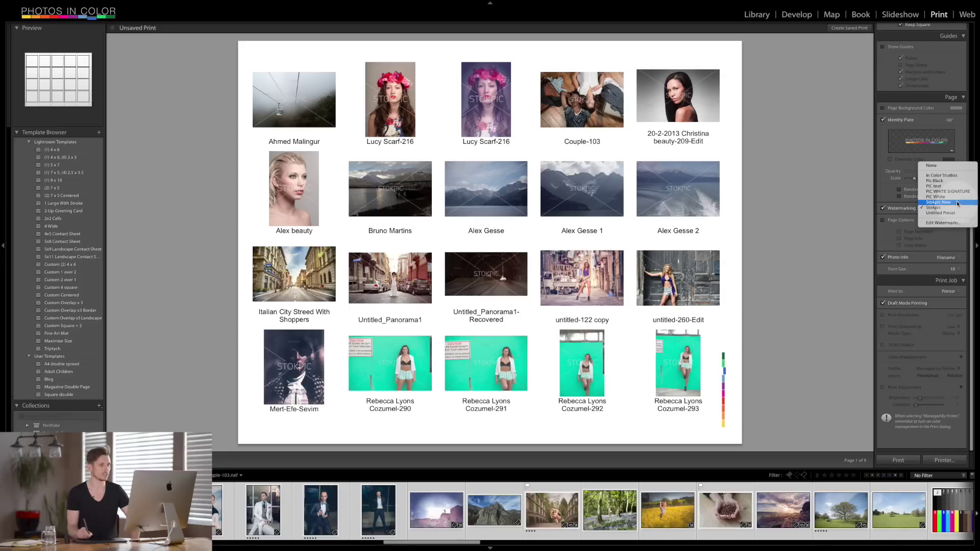
click(939, 202)
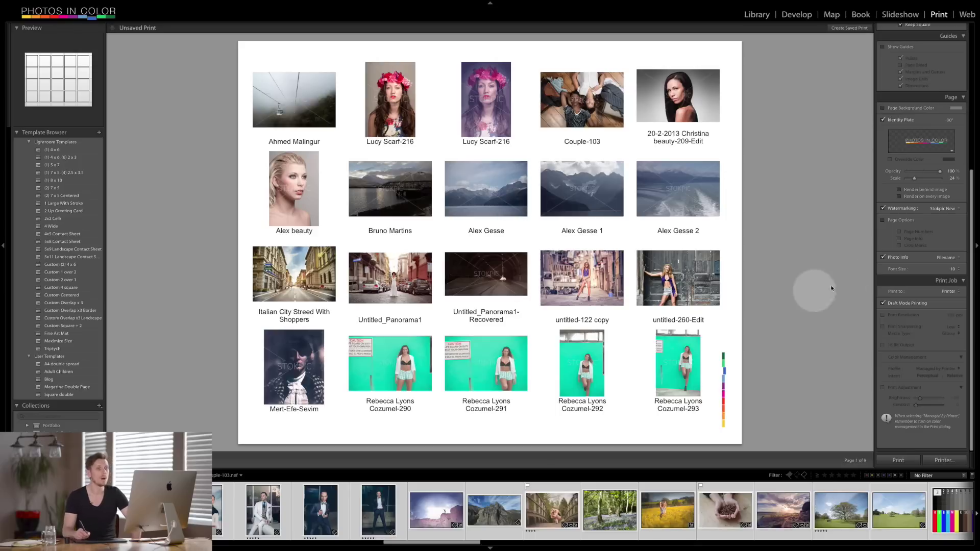
- Caption the contact sheet photos with sequence numbers and turn on Draft Mode Printing
click(951, 259)
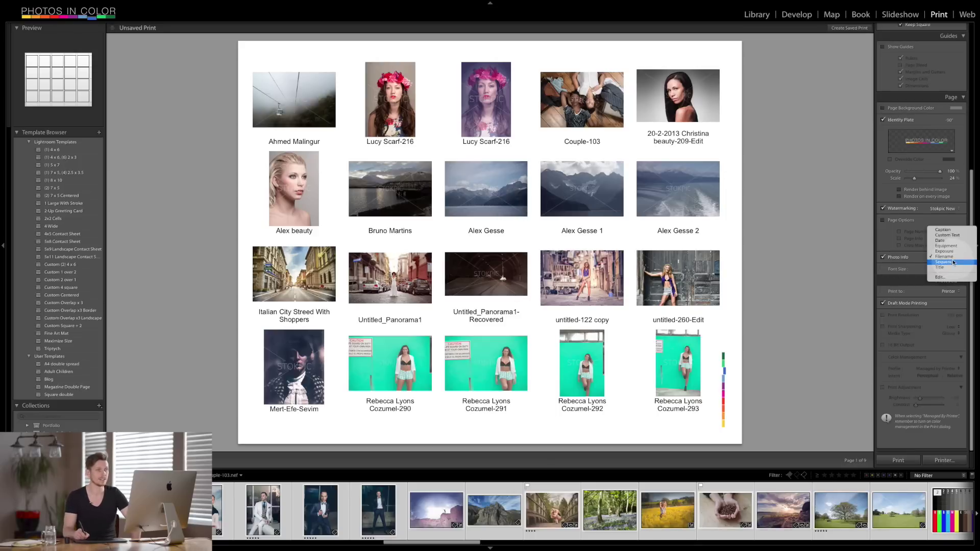
click(952, 263)
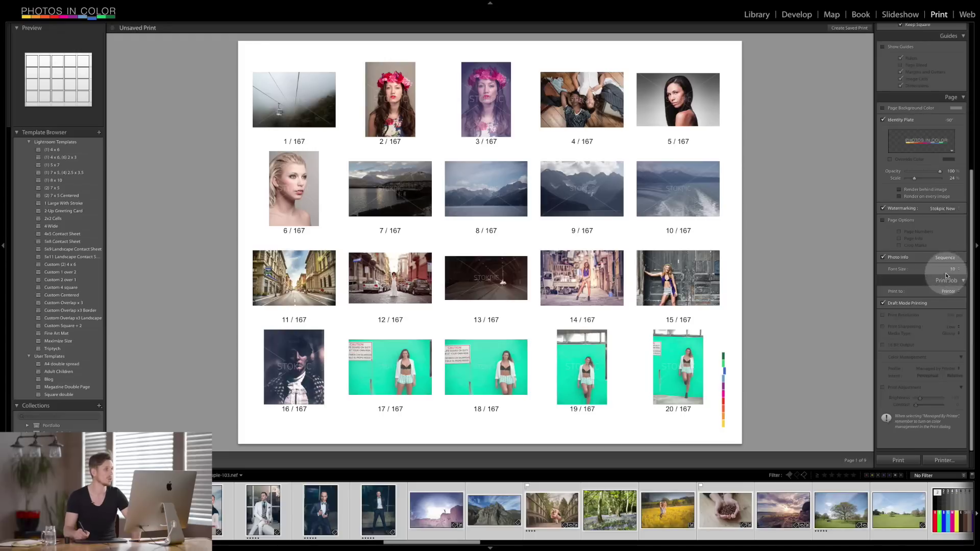
click(884, 303)
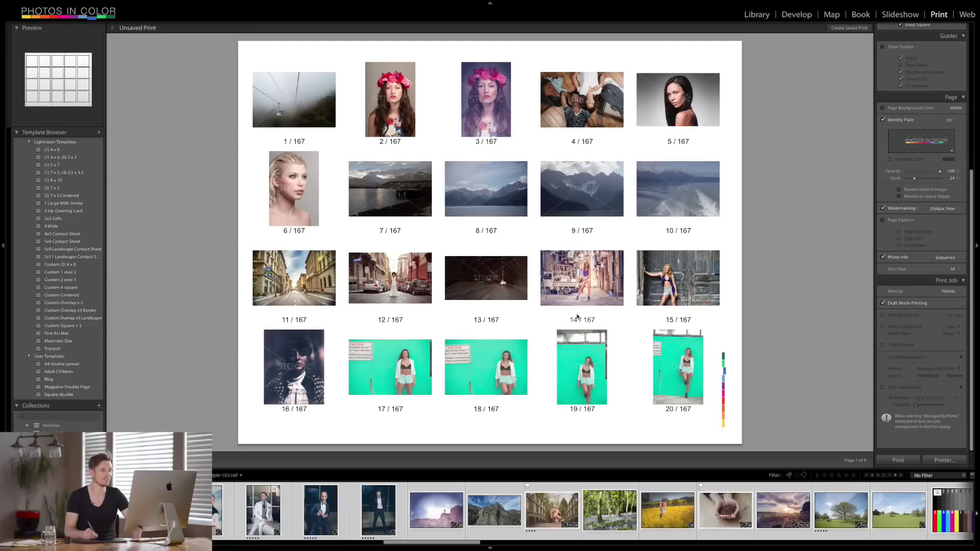
- Try capture-date captions, then switch to Caption metadata showing Photosincolor.com
click(945, 258)
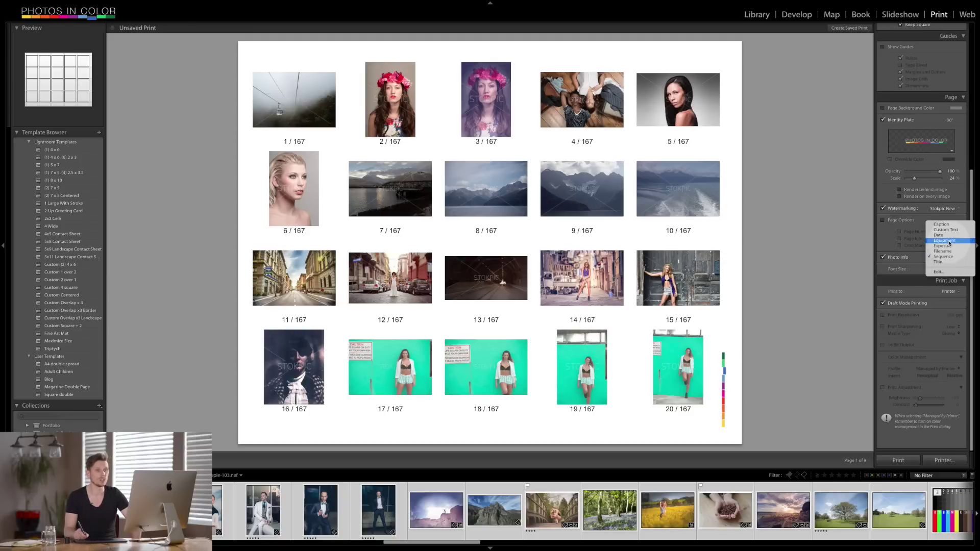
click(950, 236)
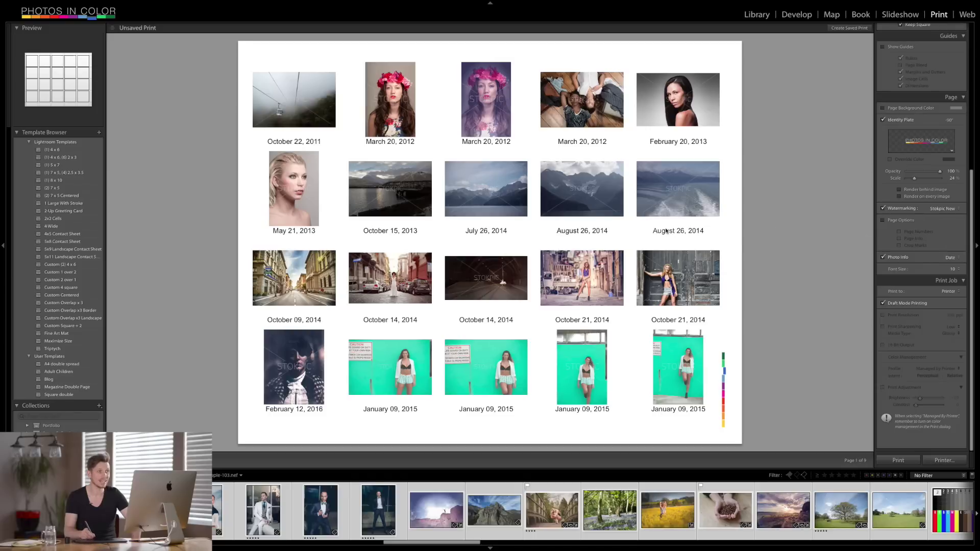
click(951, 258)
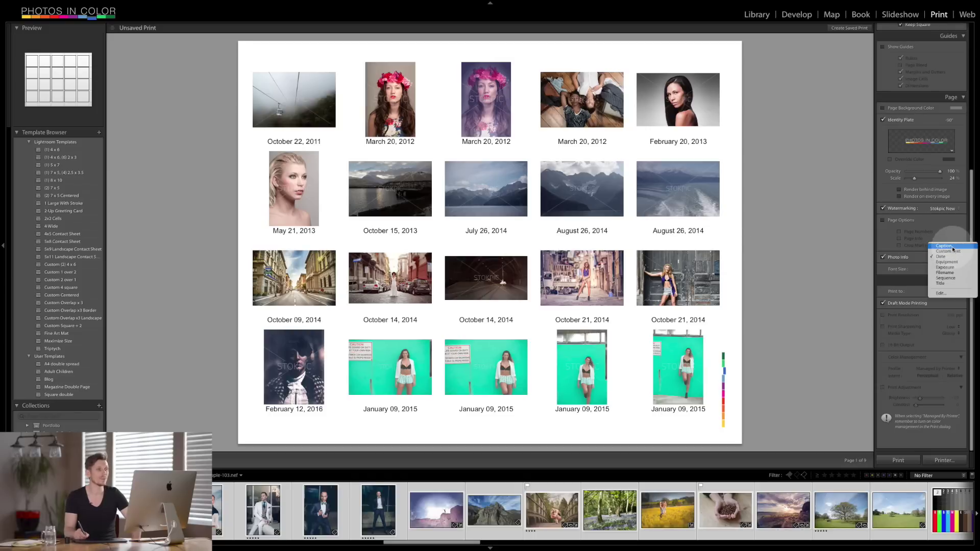
click(952, 248)
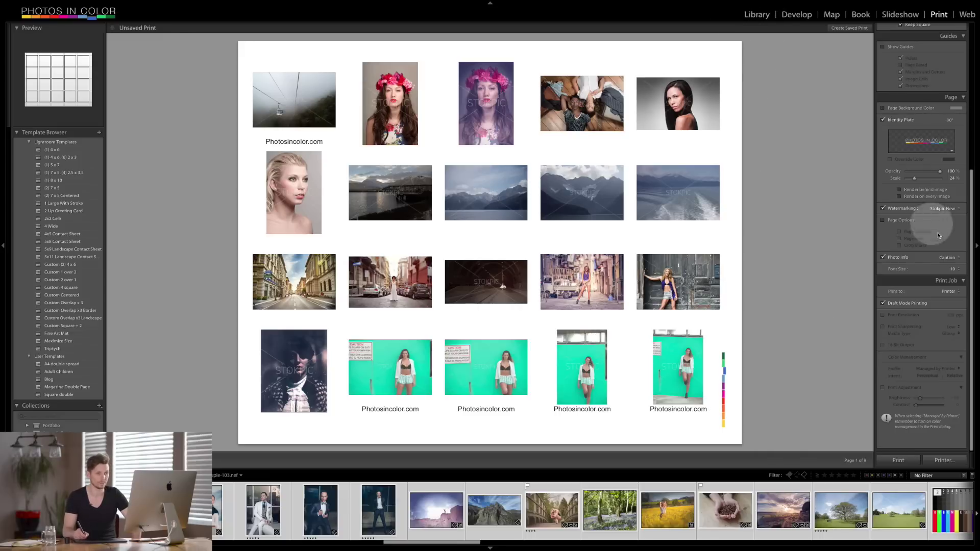
click(954, 258)
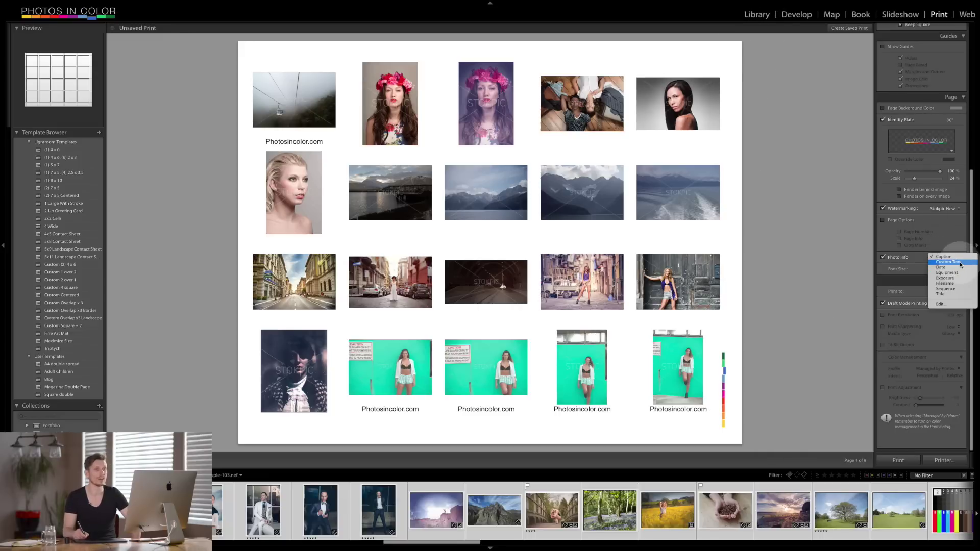
- Caption all photos with the custom text 'test contact sheet'
click(961, 262)
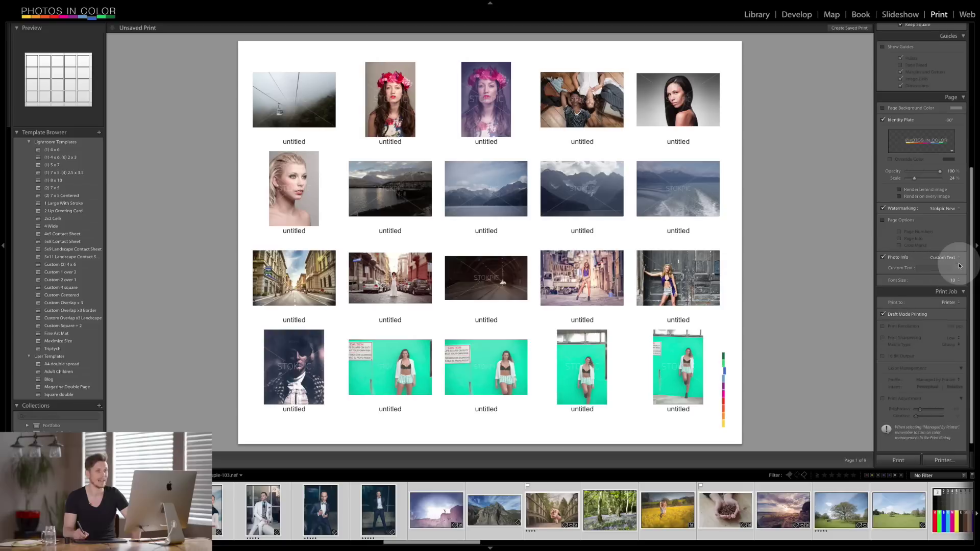
click(930, 271)
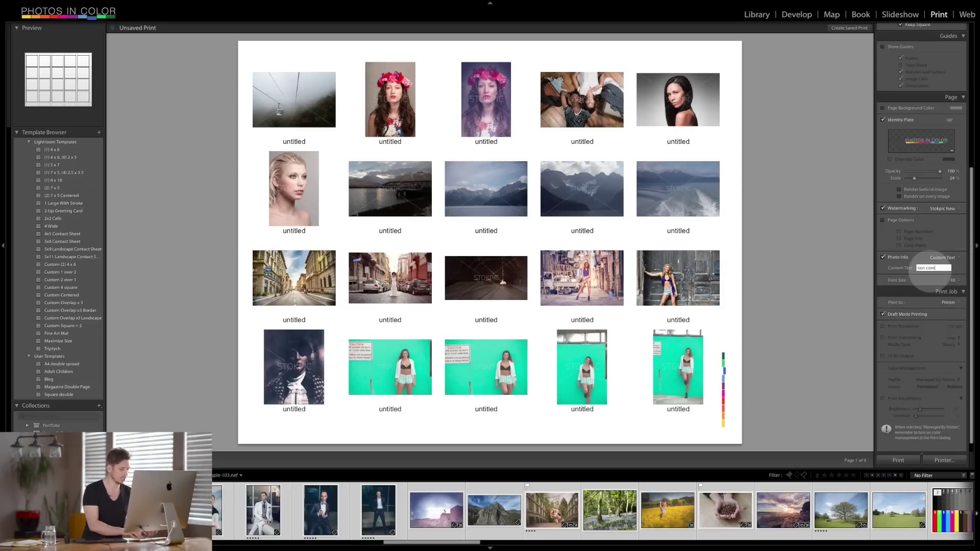
text(test contact sheet)
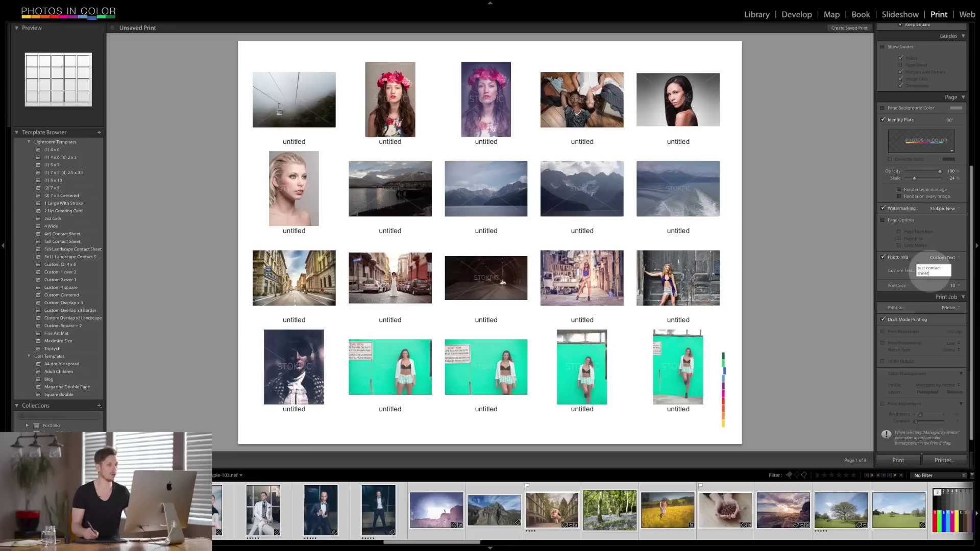
click(937, 283)
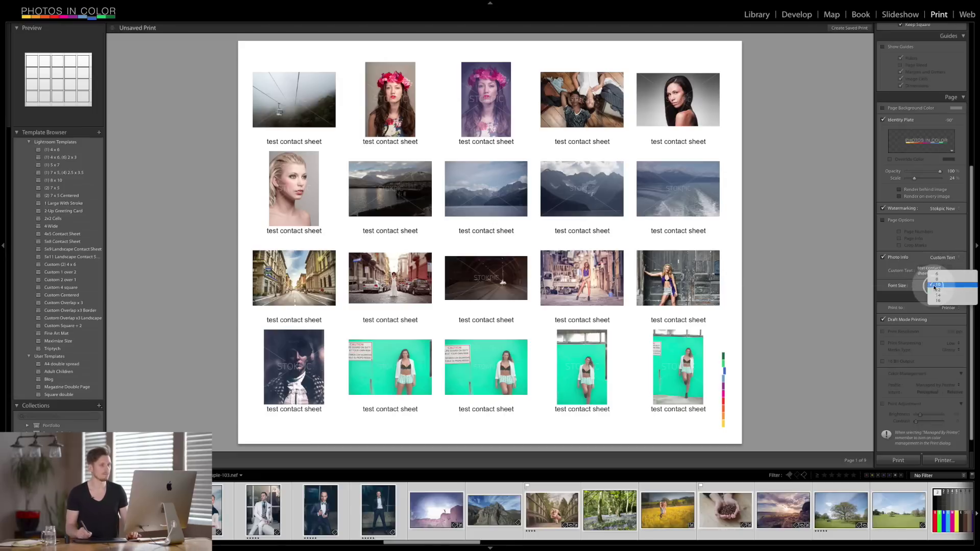
- Switch the photo captions to Filename at 6-point font size
click(922, 253)
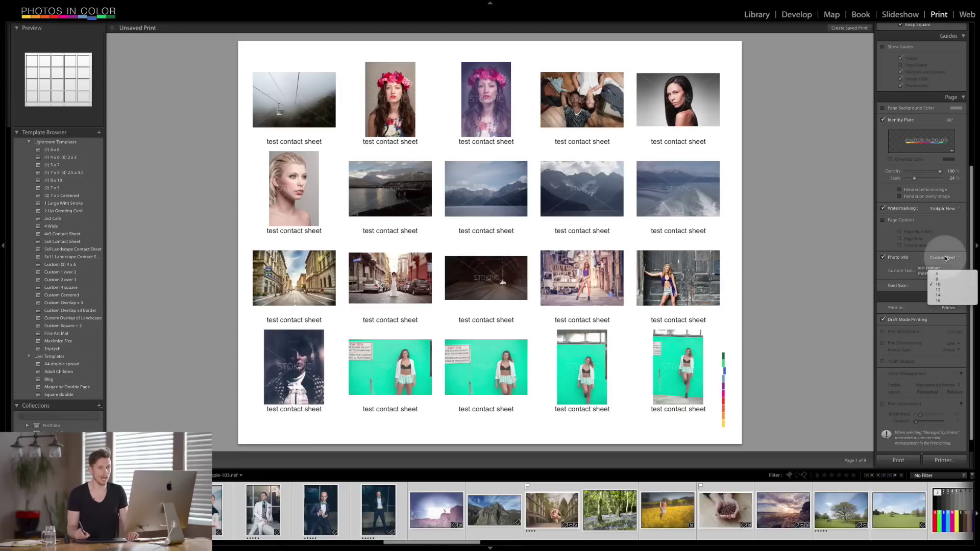
click(942, 257)
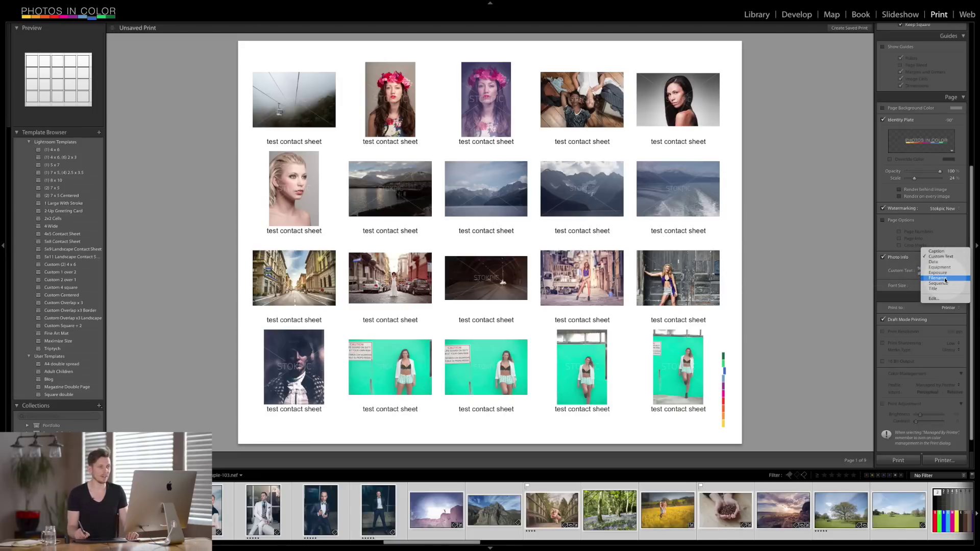
click(946, 279)
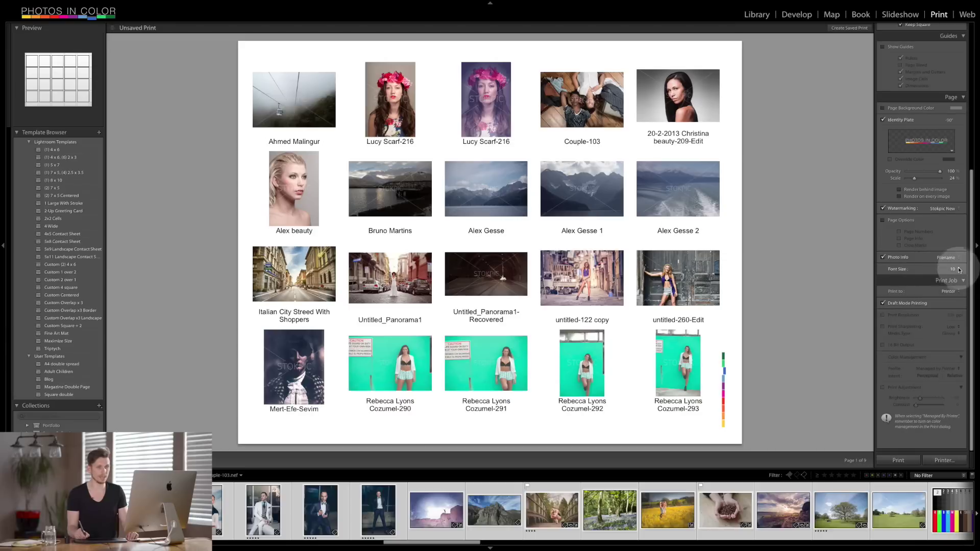
click(958, 271)
click(944, 258)
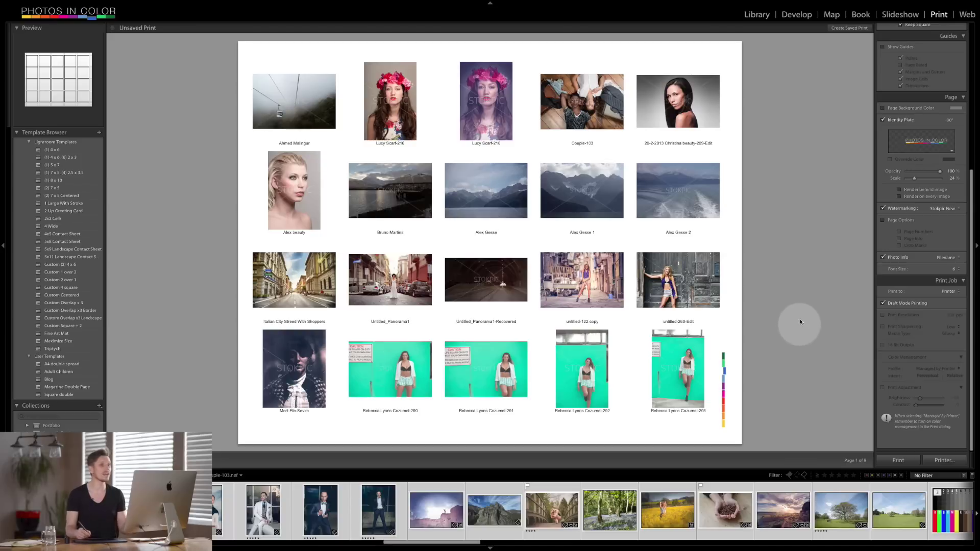
click(971, 218)
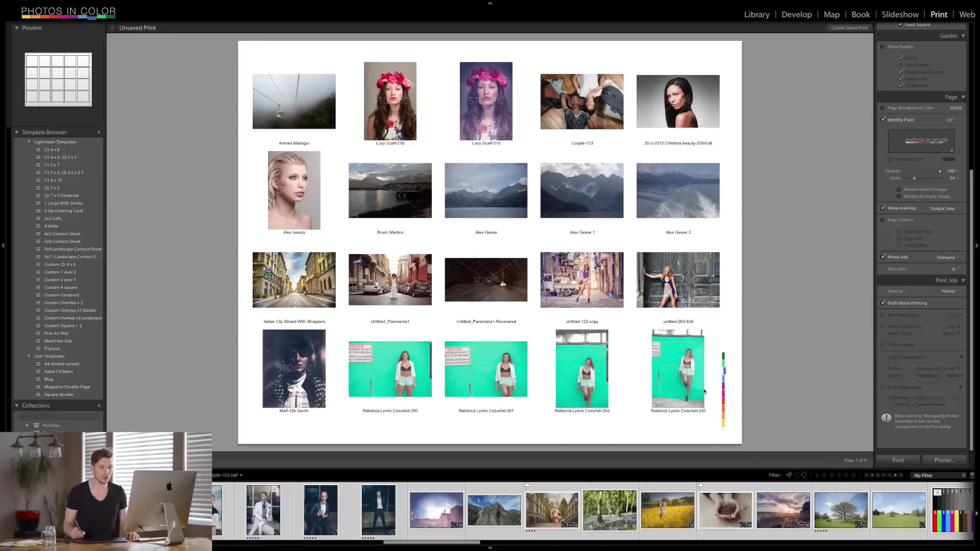
click(944, 461)
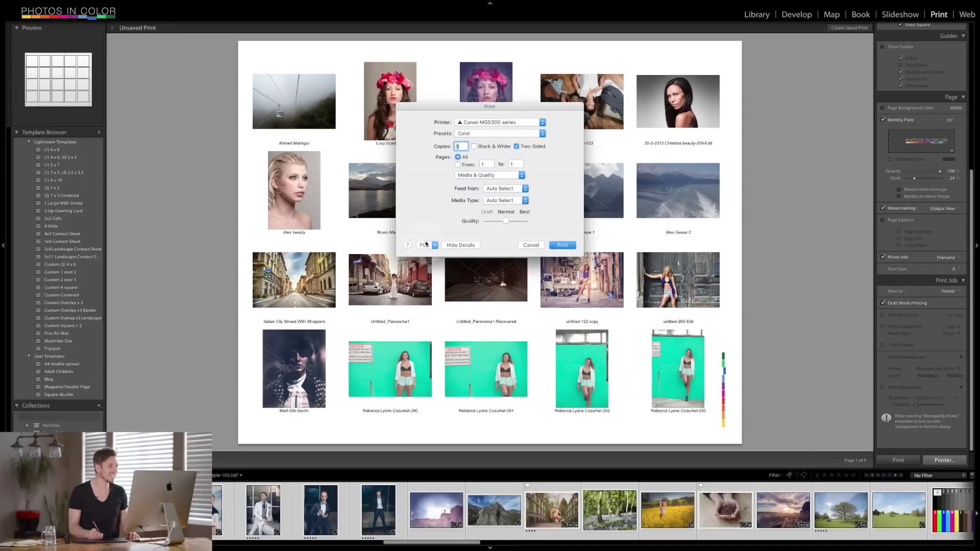
- Save the contact sheet as the PDF 'Test contact sheet 1' on the Desktop, then switch to the desktop
click(431, 245)
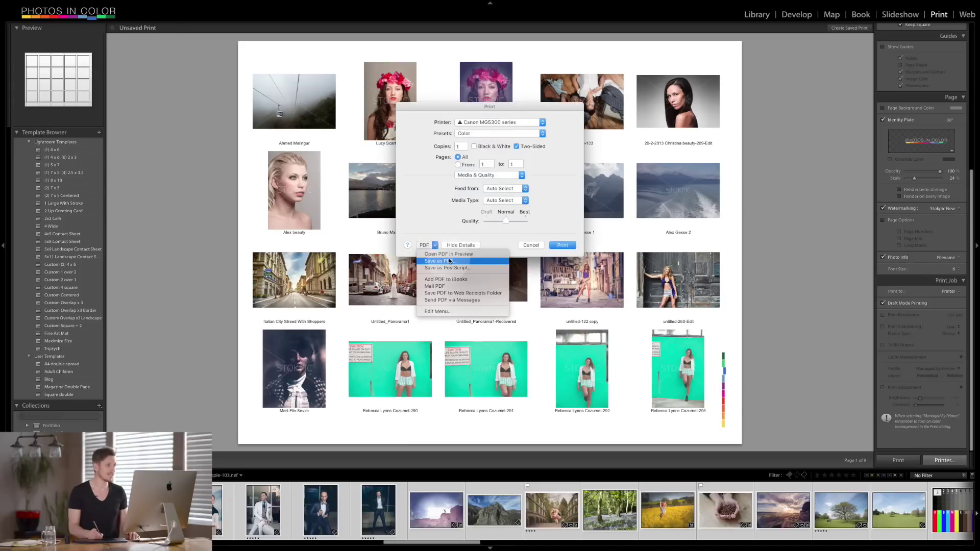
click(448, 262)
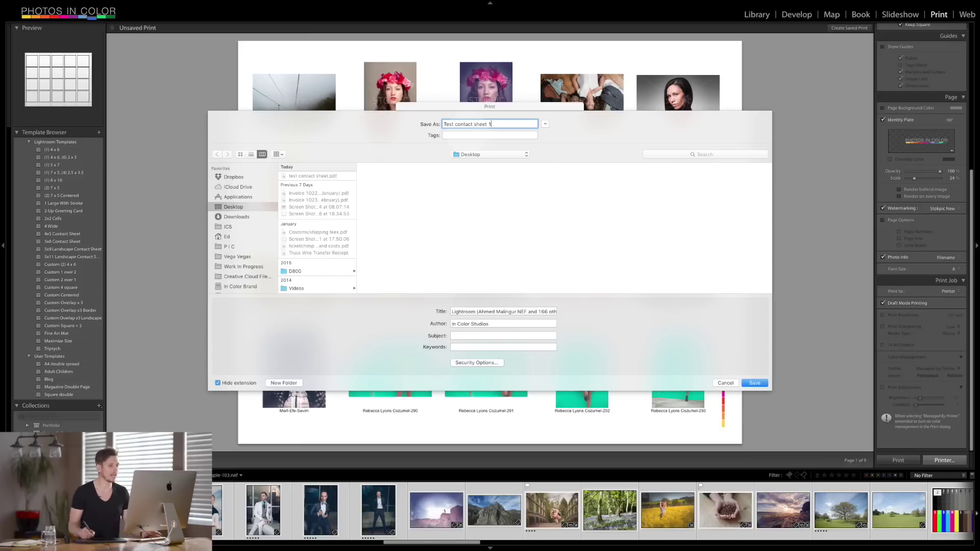
click(755, 382)
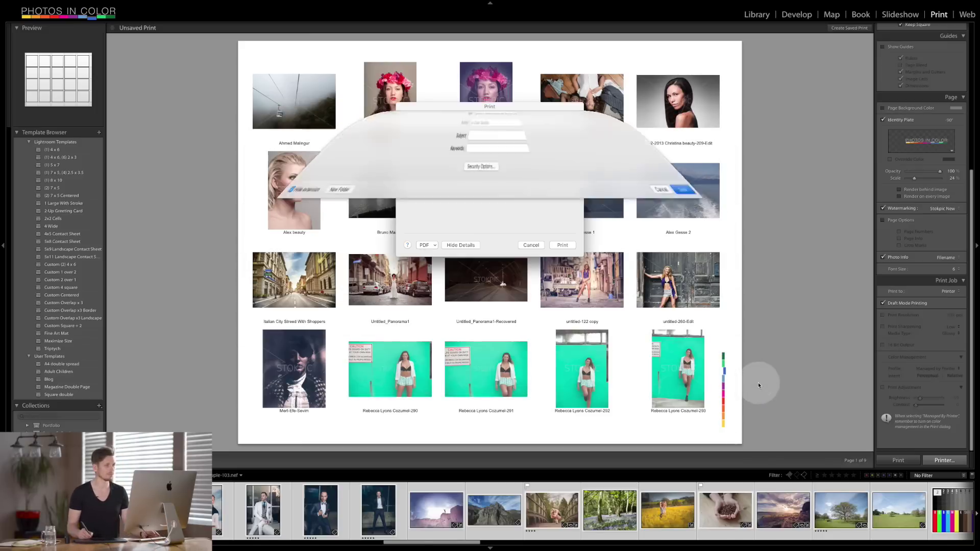
key(ctrl+Right)
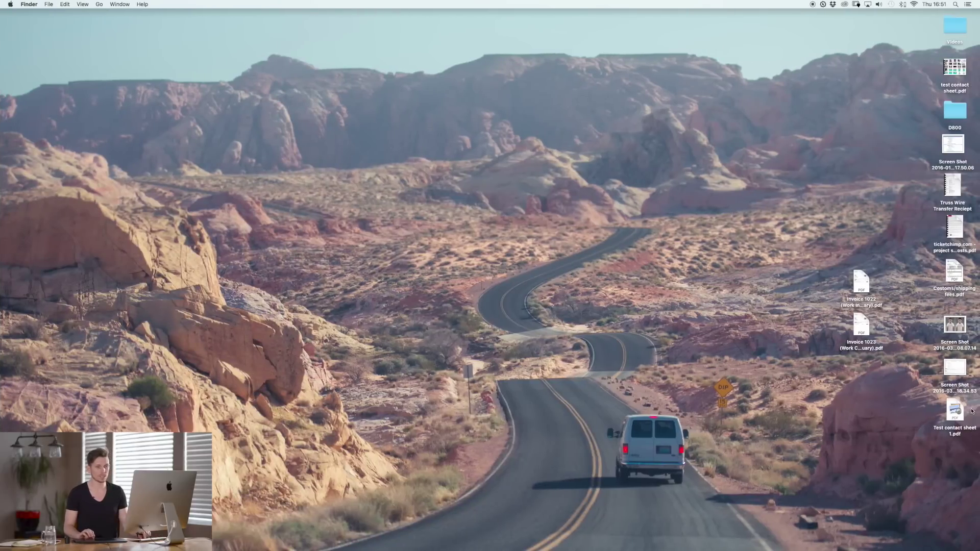
- Quick Look test contact sheet.pdf and page through pages 2, 1 and 4
click(955, 68)
key(space)
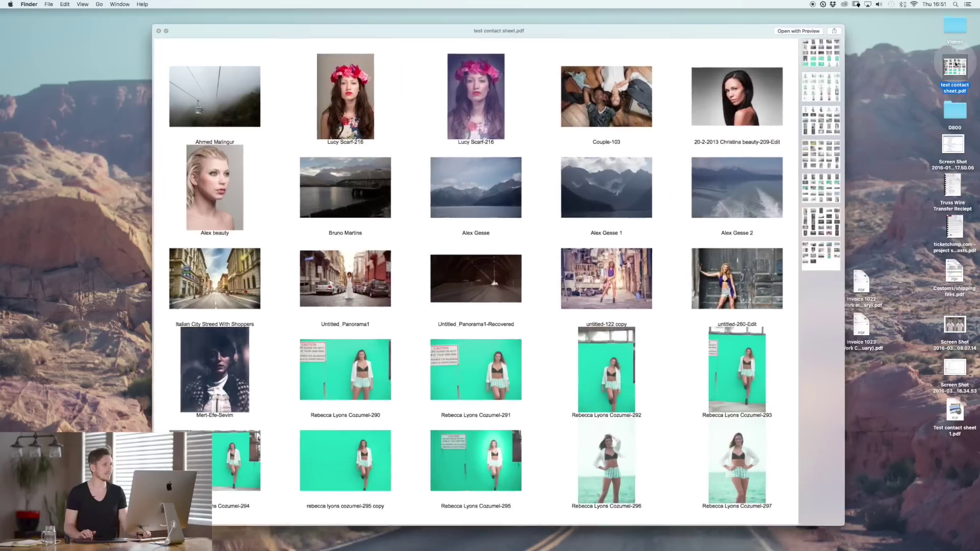
scroll(556, 155, down, 15)
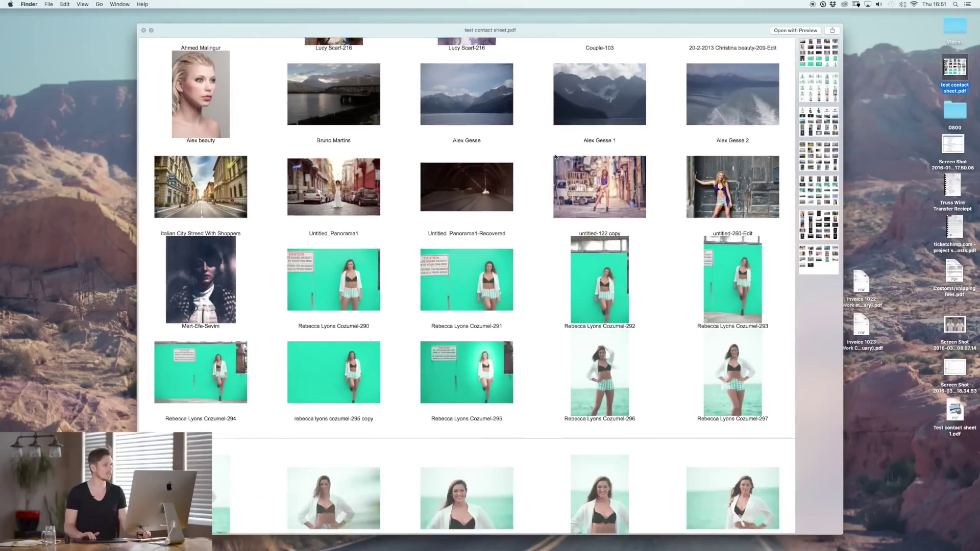
scroll(555, 156, down, 10)
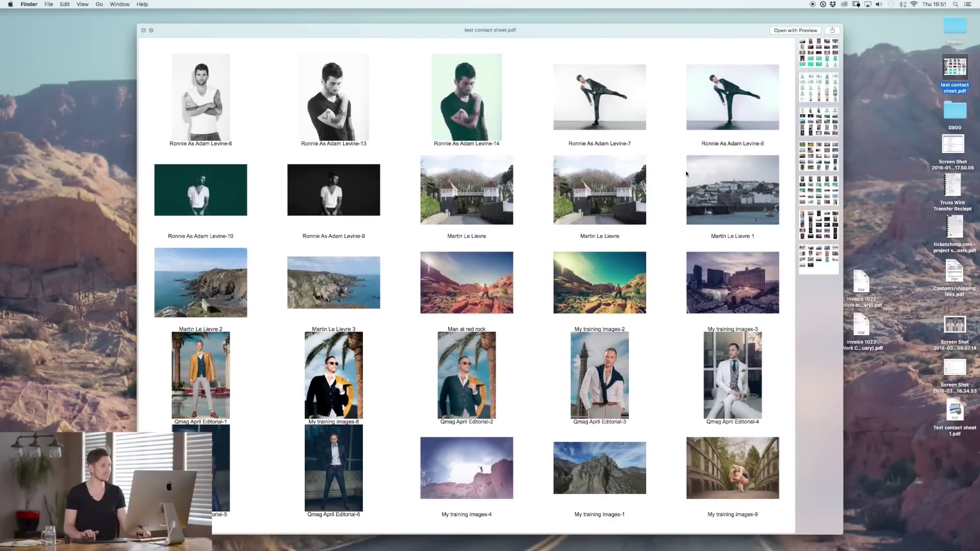
click(821, 84)
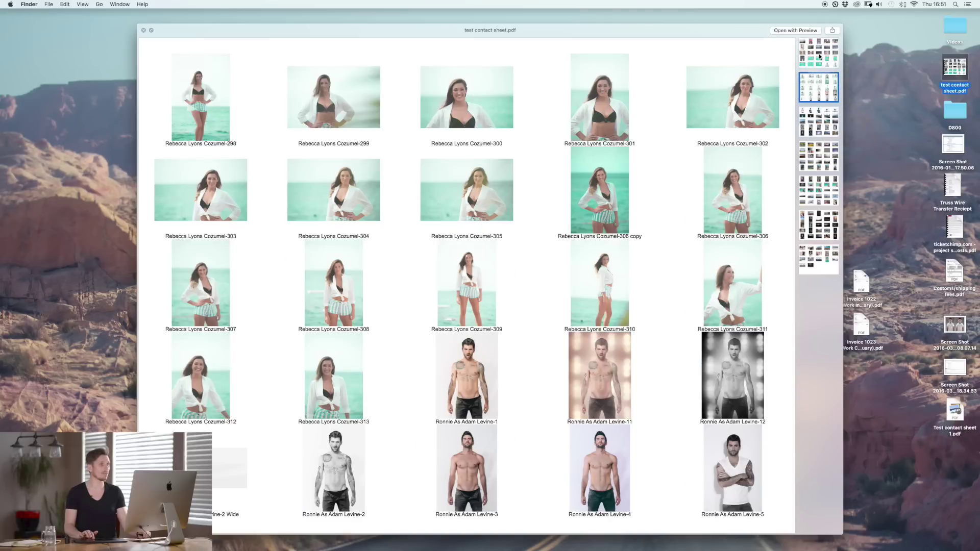
click(820, 57)
click(819, 156)
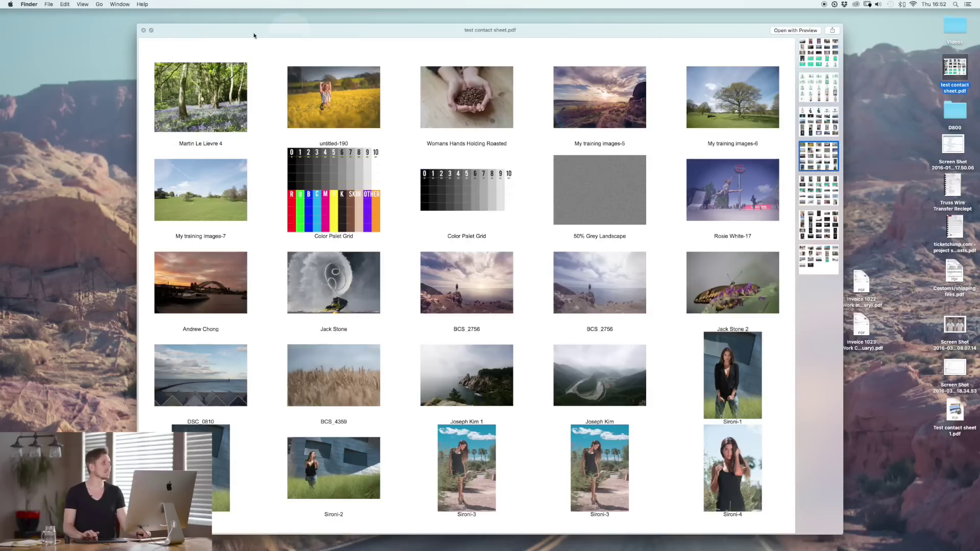